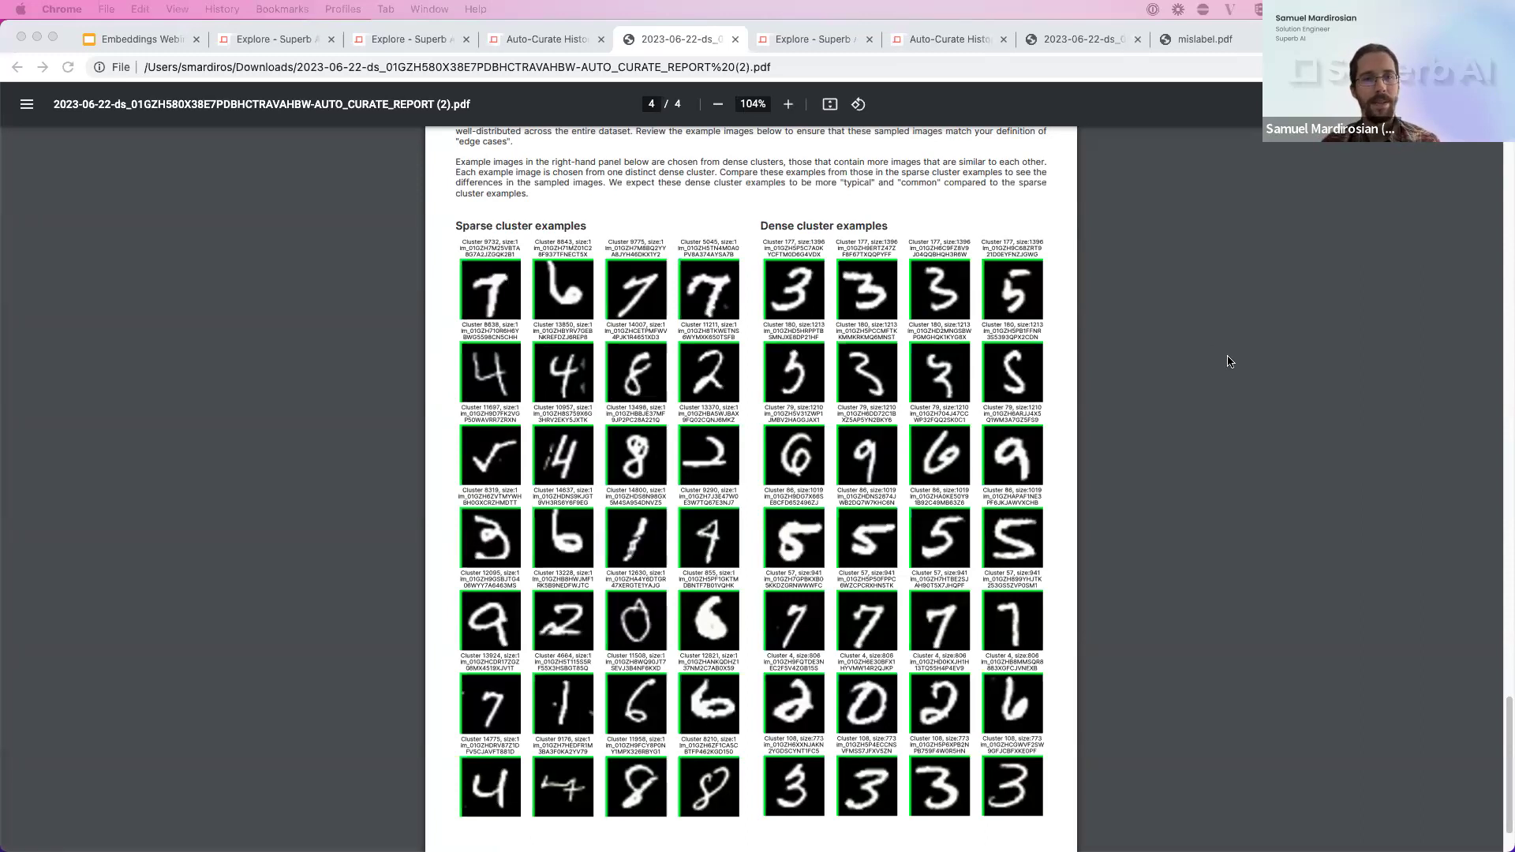
# - Switch to the 07 LVIS dataset and set up an Auto-Curate of all images with the Find Mislabels method
pyautogui.click(816, 28)
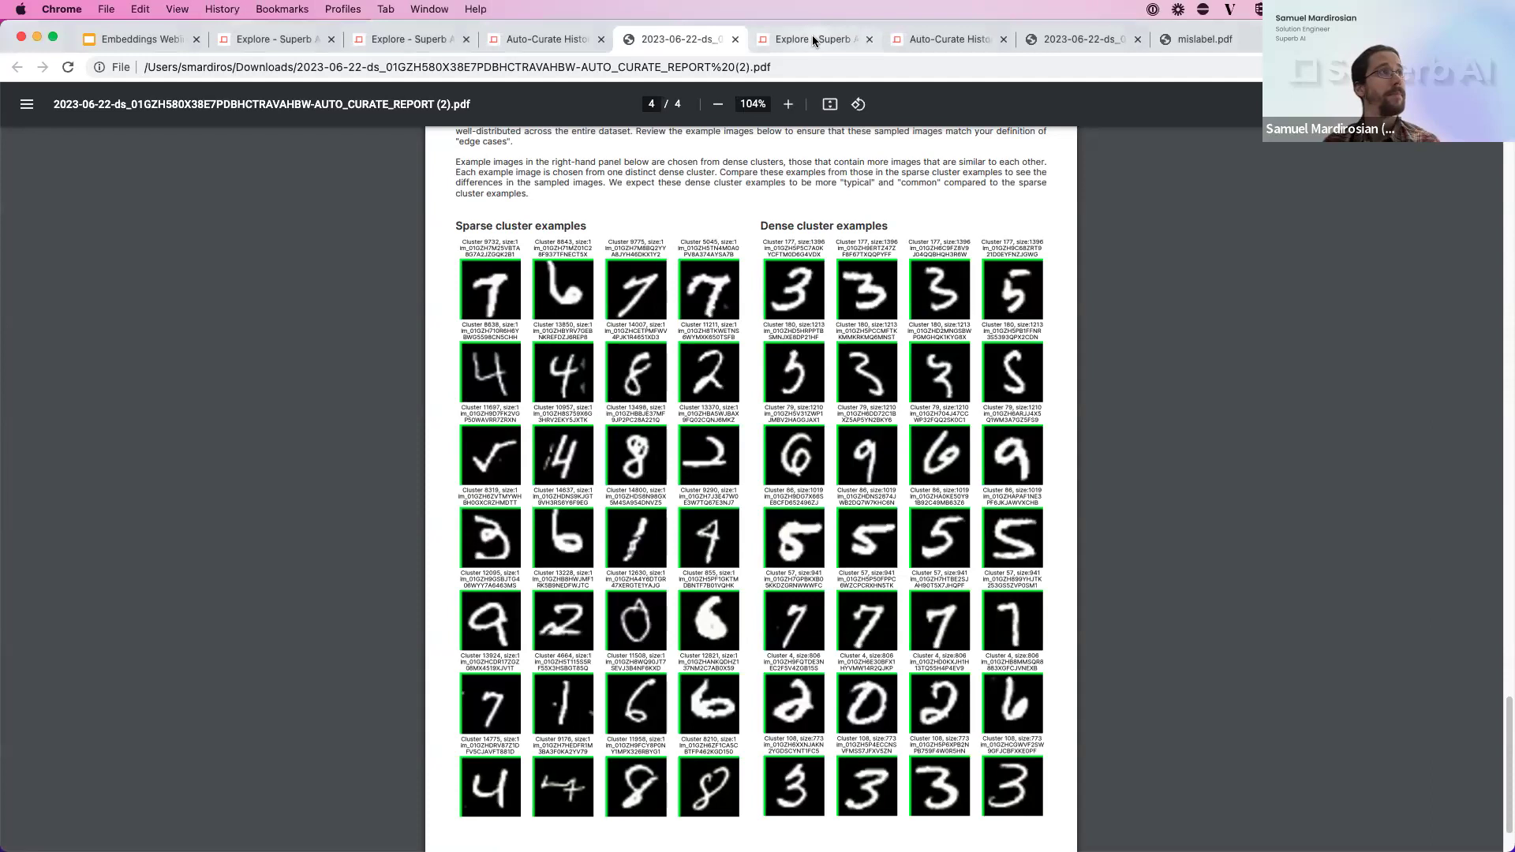
pyautogui.click(815, 40)
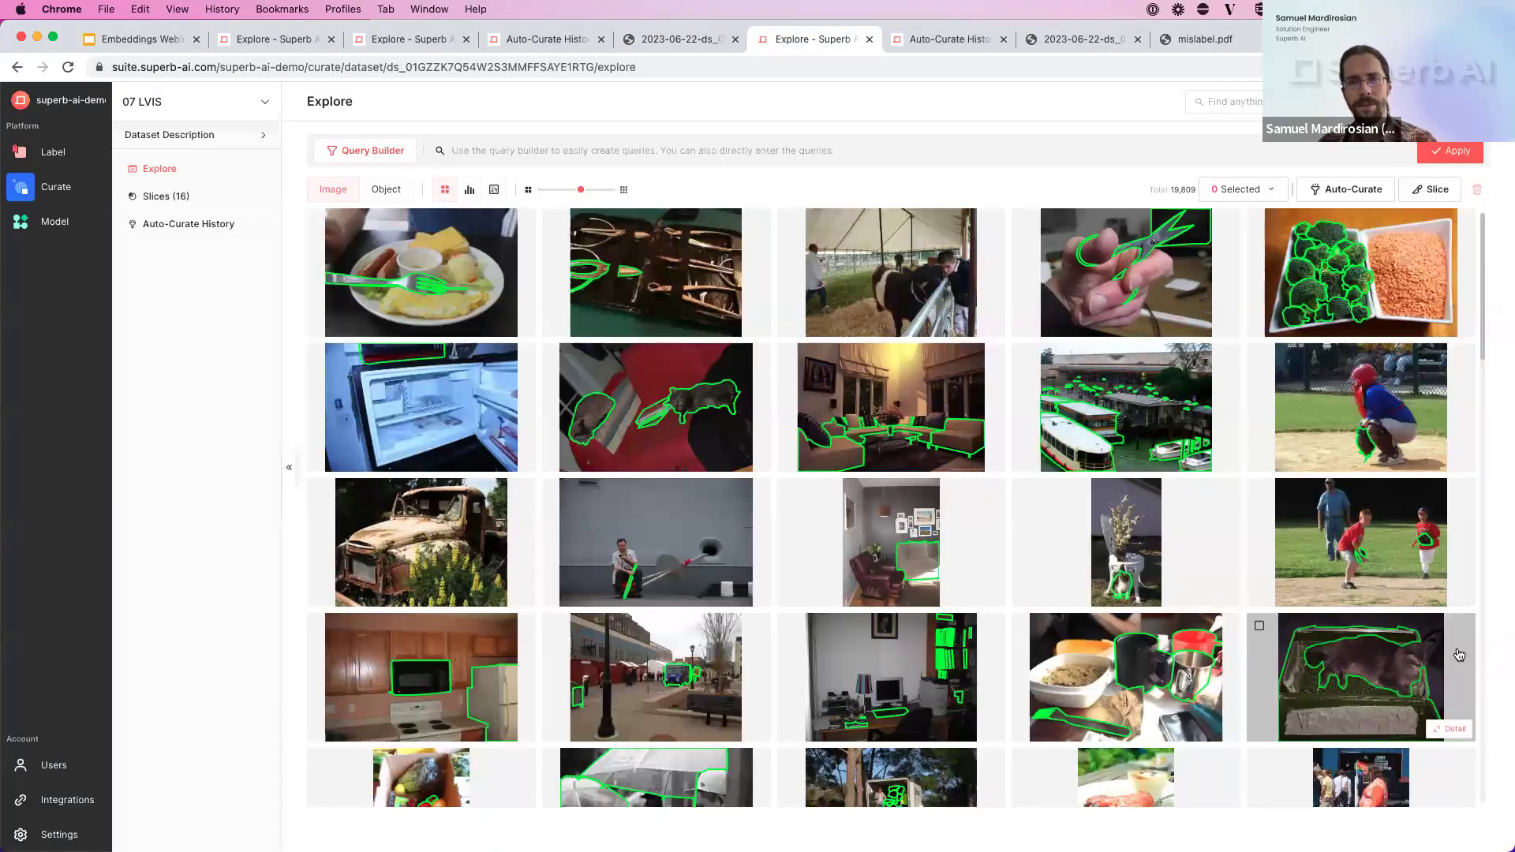
pyautogui.click(1356, 189)
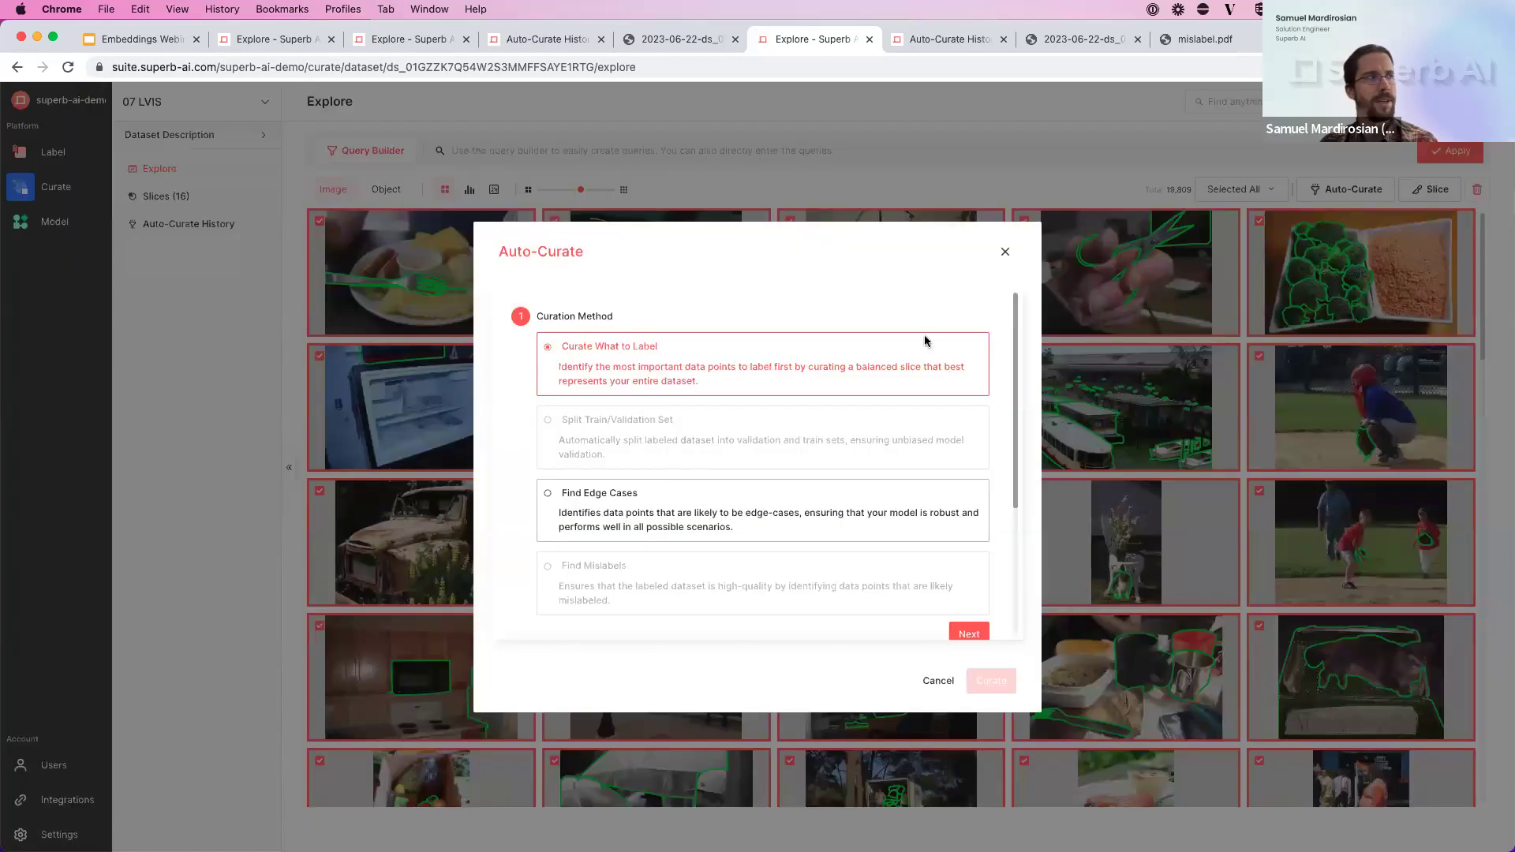
pyautogui.click(820, 585)
pyautogui.scroll(-1, 888, 520)
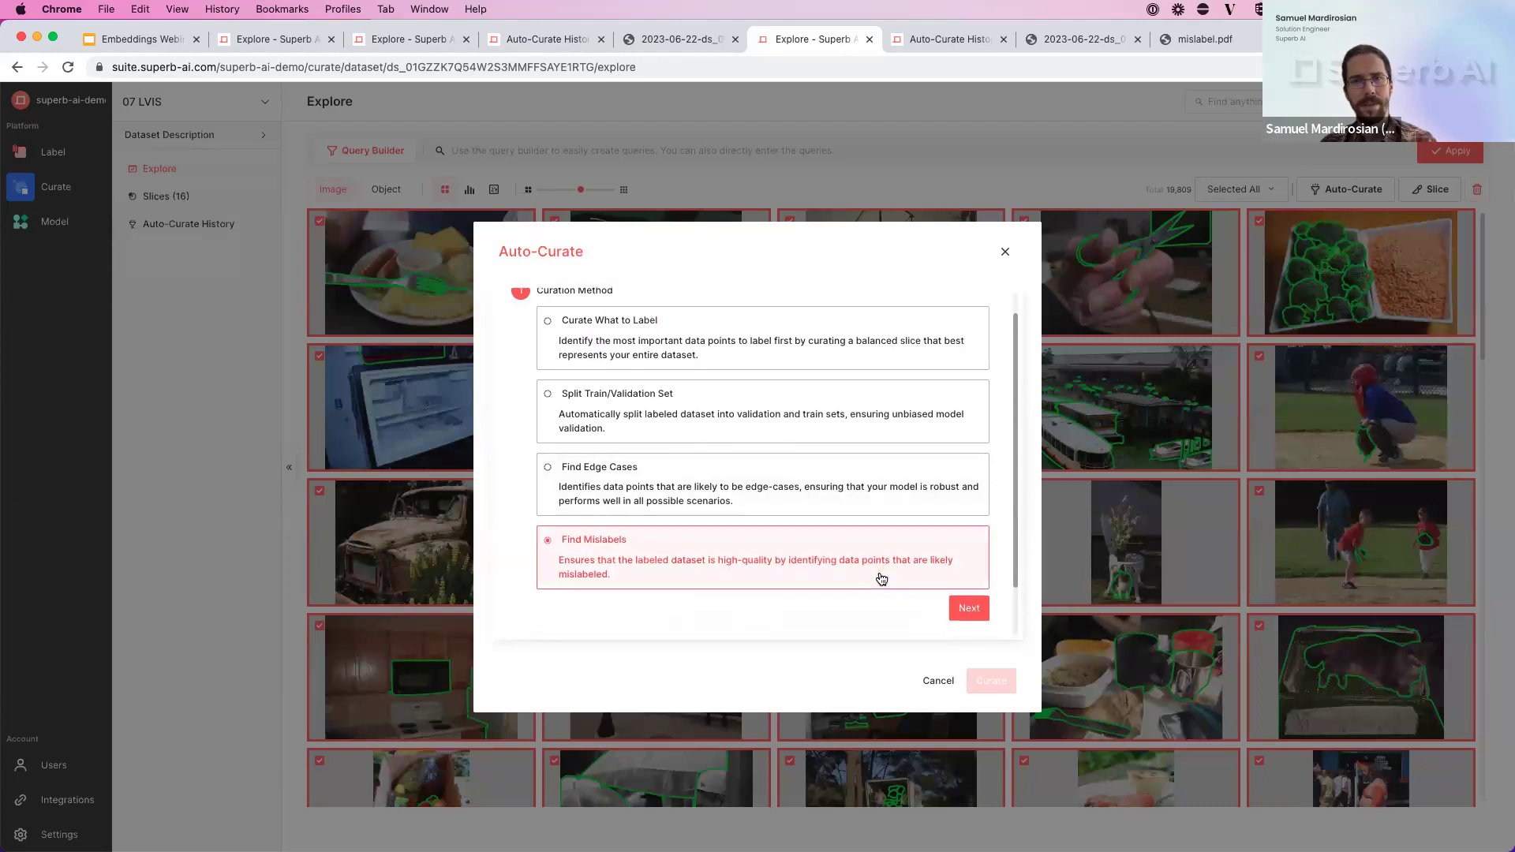
pyautogui.scroll(-1, 880, 570)
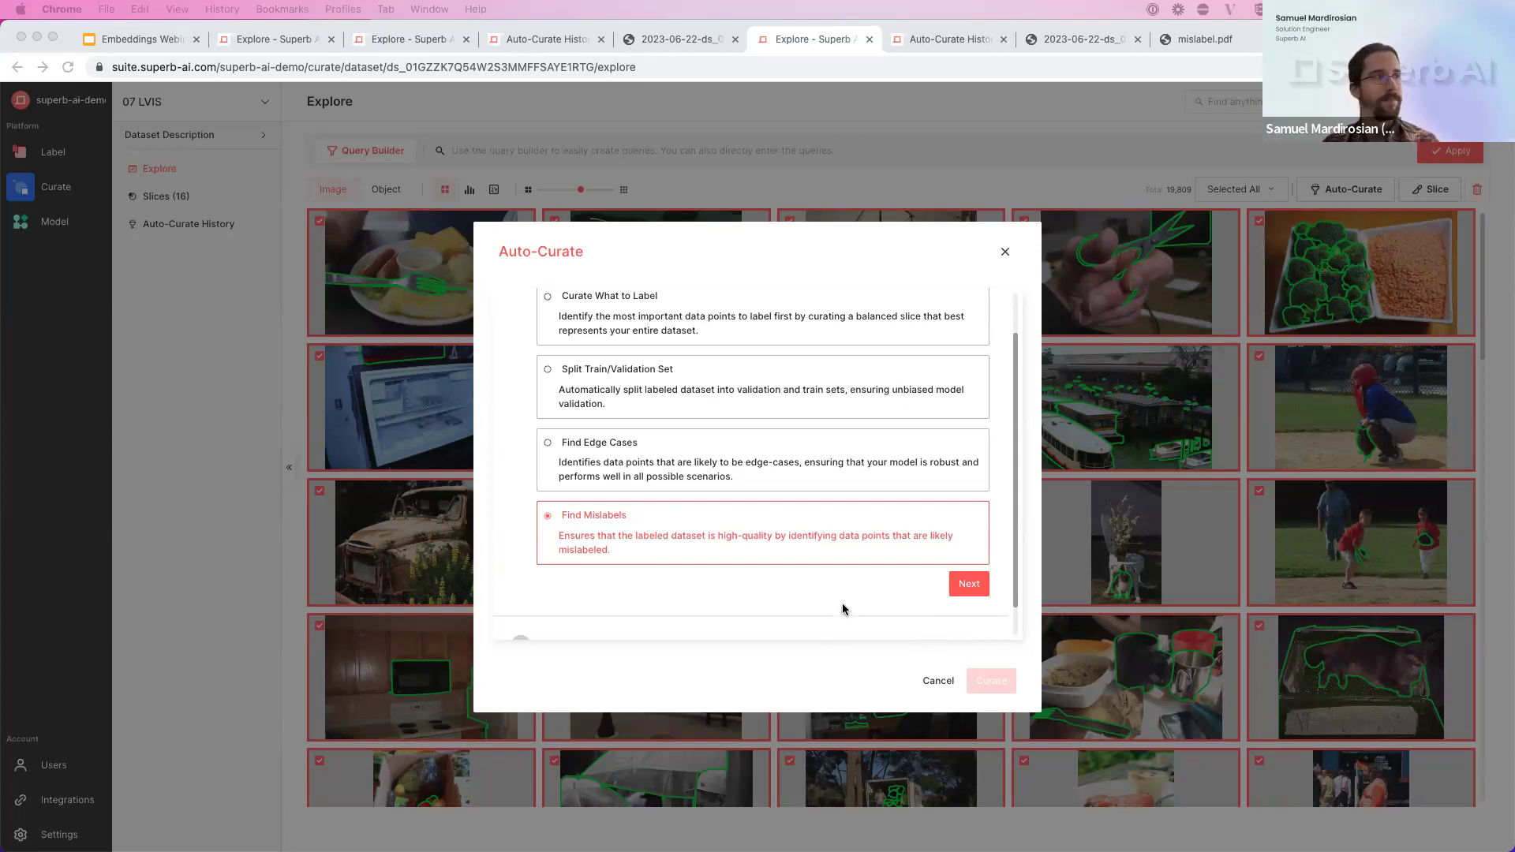
pyautogui.scroll(-2, 842, 609)
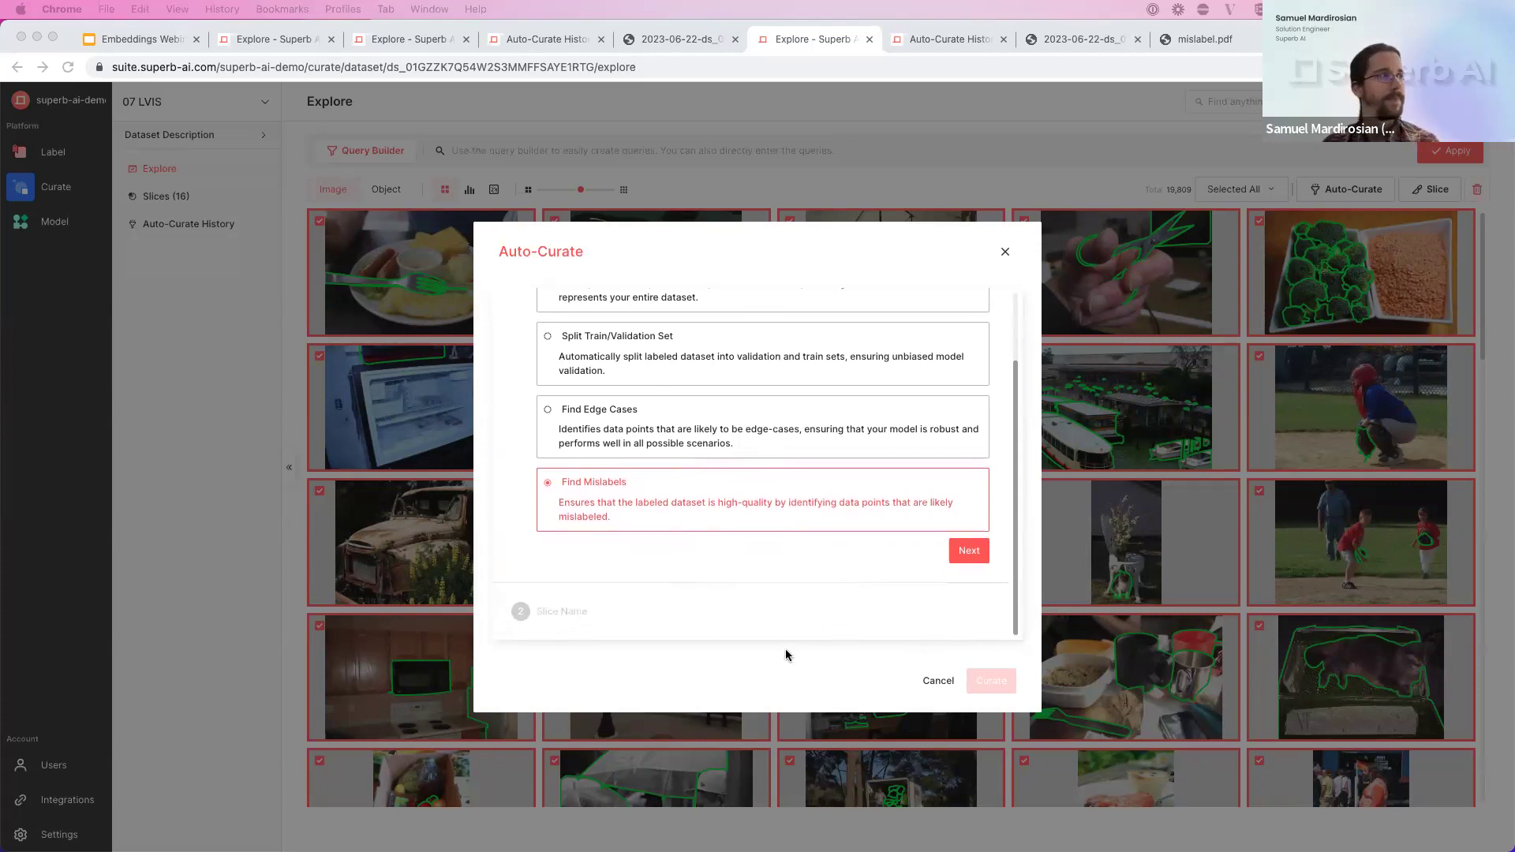
pyautogui.click(969, 551)
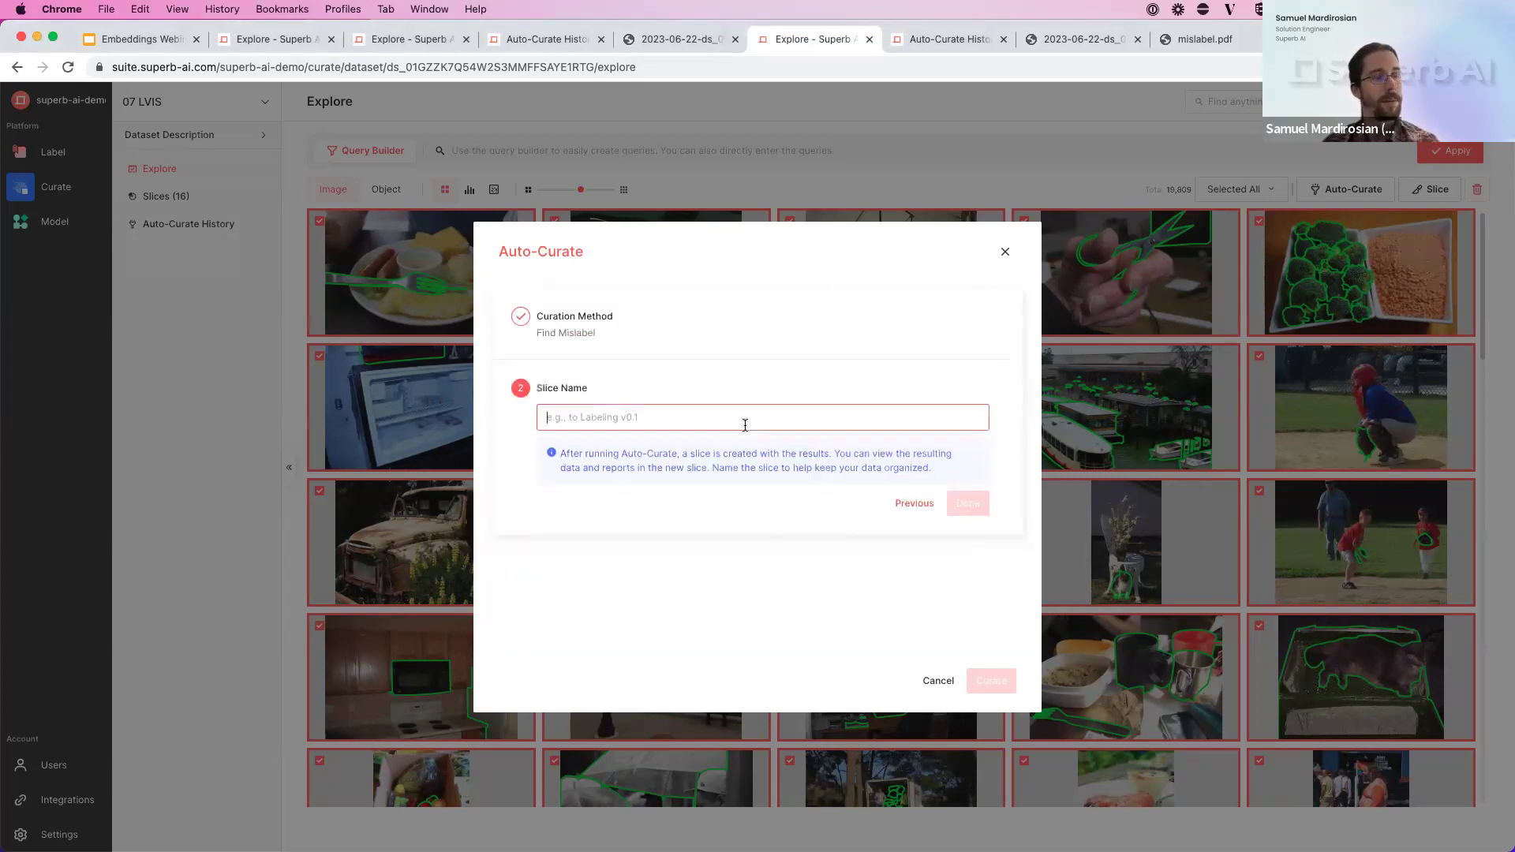
# - Name the result slice "Mislabel v05" and run the mislabel curation
pyautogui.write('Mislabel v05')
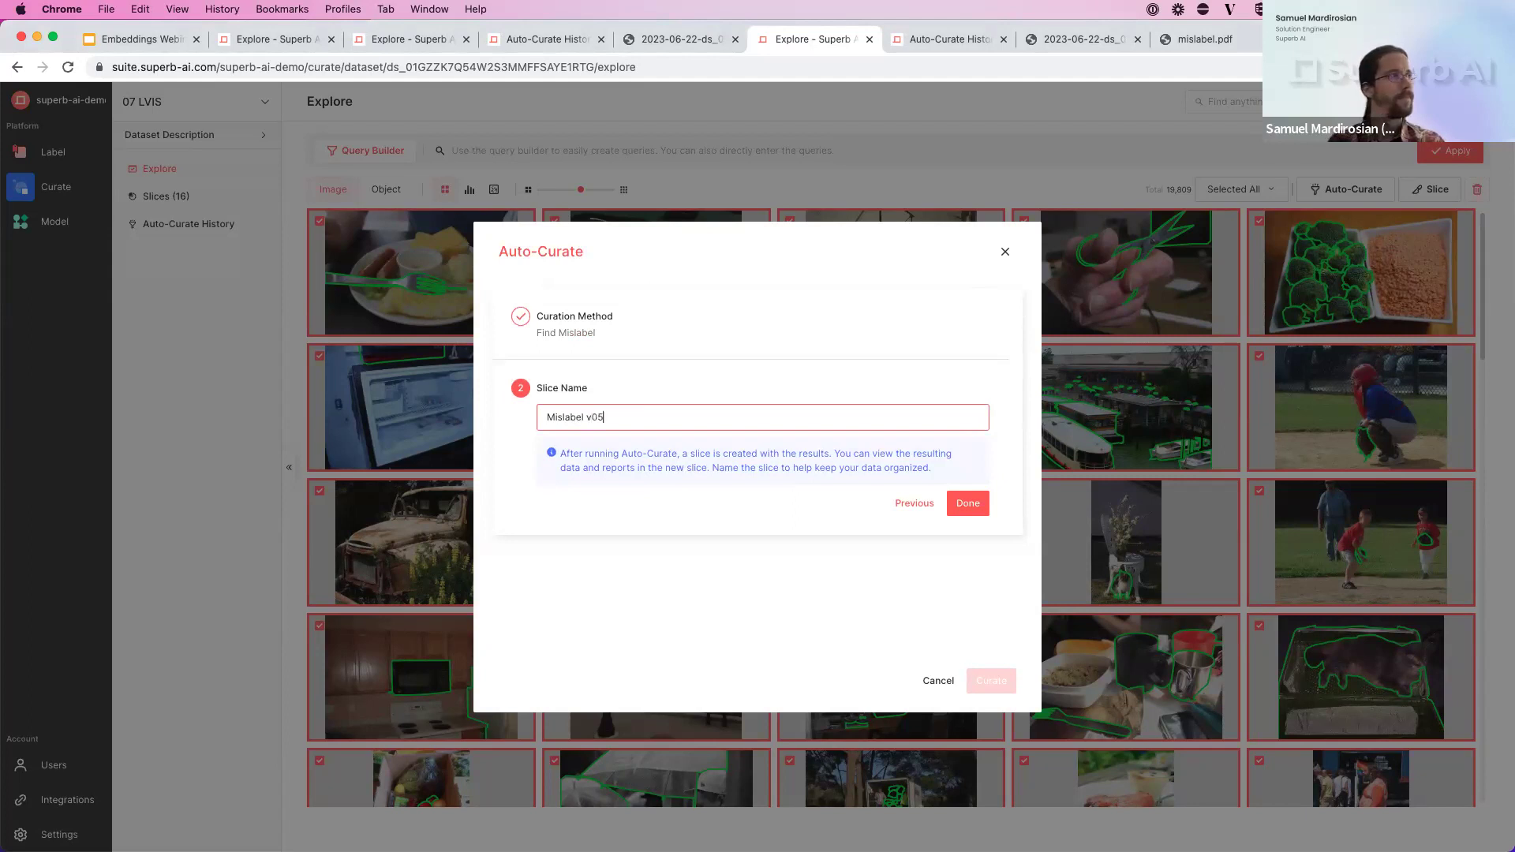
pyautogui.click(966, 505)
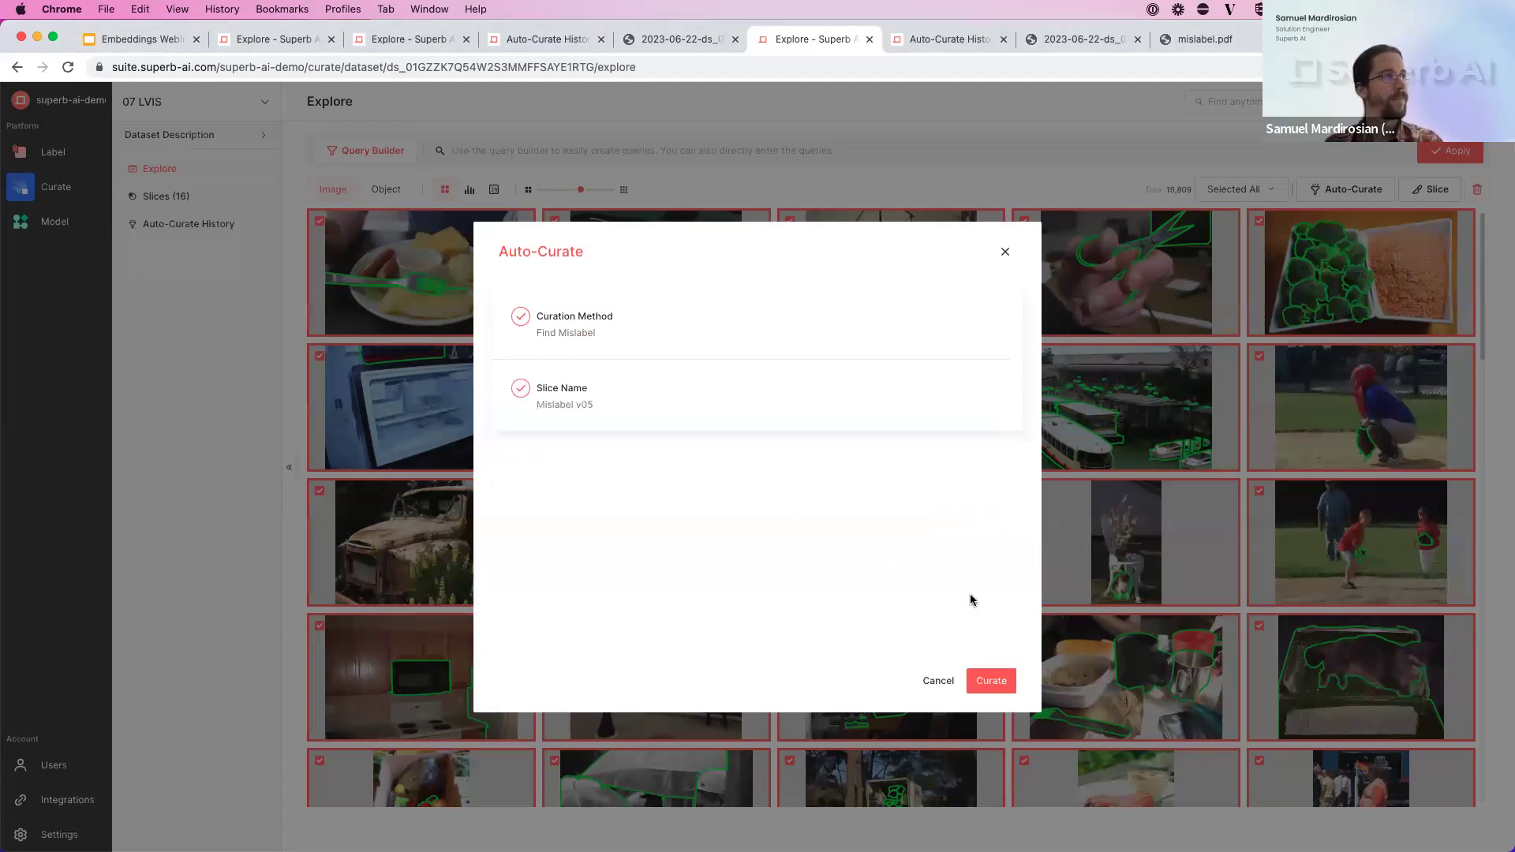
pyautogui.click(990, 684)
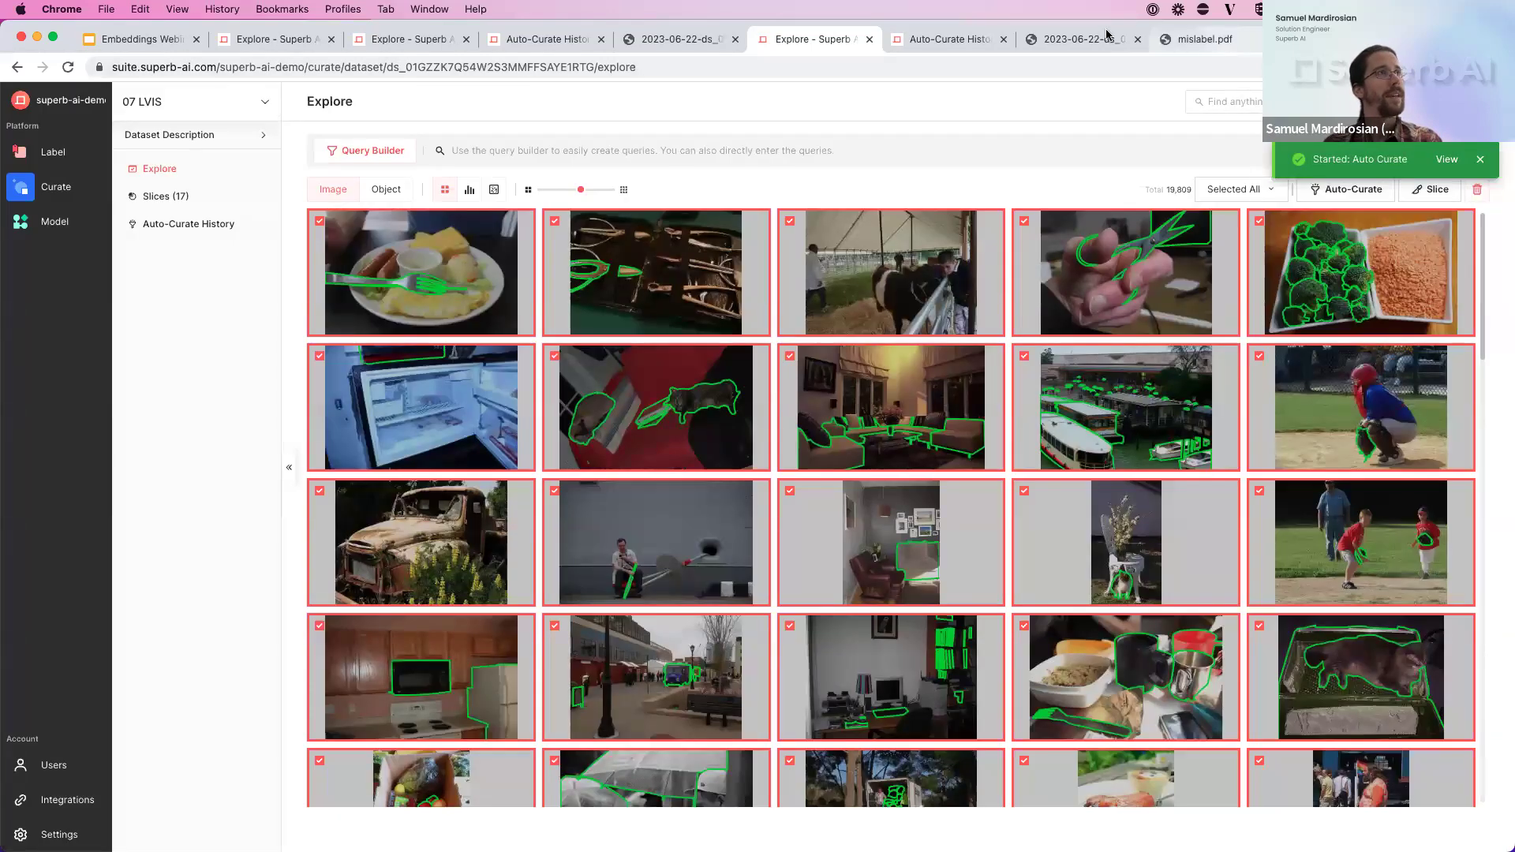
# - Open the mislabel.pdf curation report and examine its summary and the class distribution table on the first page
pyautogui.moveTo(1204, 39); pyautogui.dragTo(1082, 39)
pyautogui.scroll(20, 1404, 321)
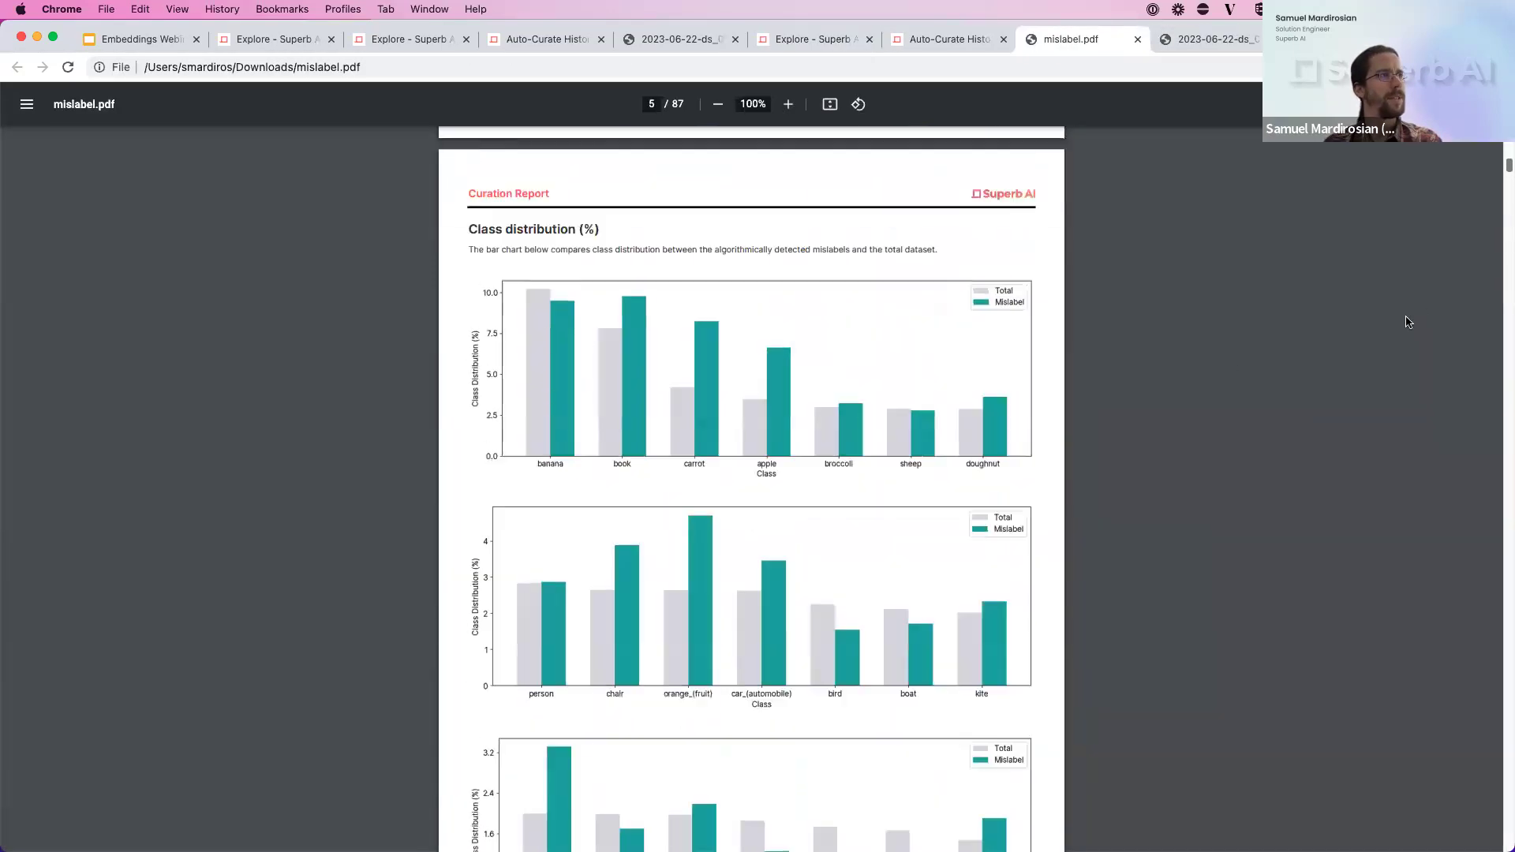
pyautogui.scroll(7, 1361, 365)
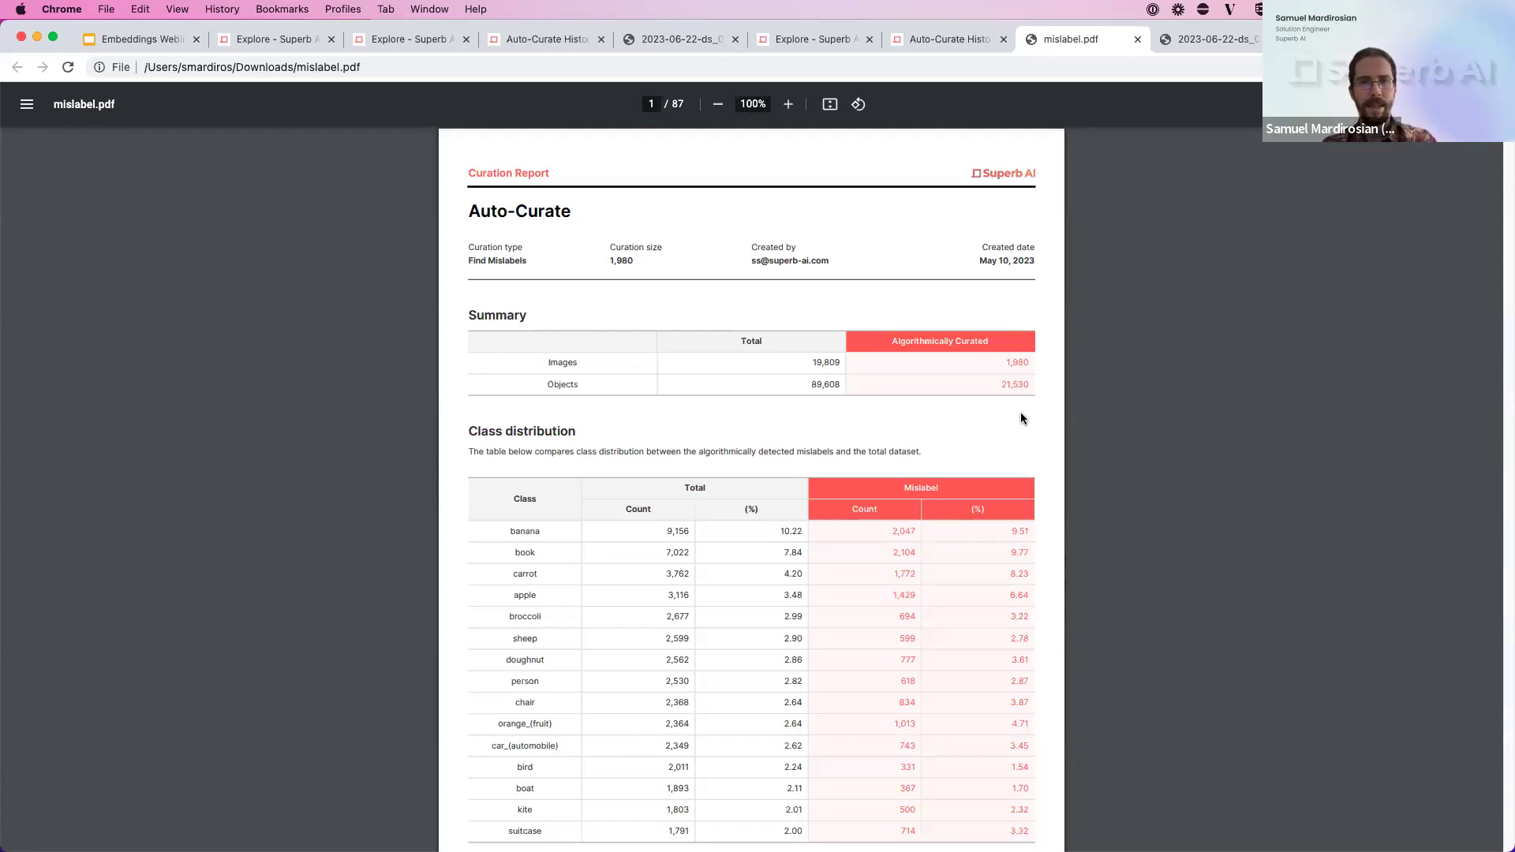
pyautogui.scroll(-5, 817, 570)
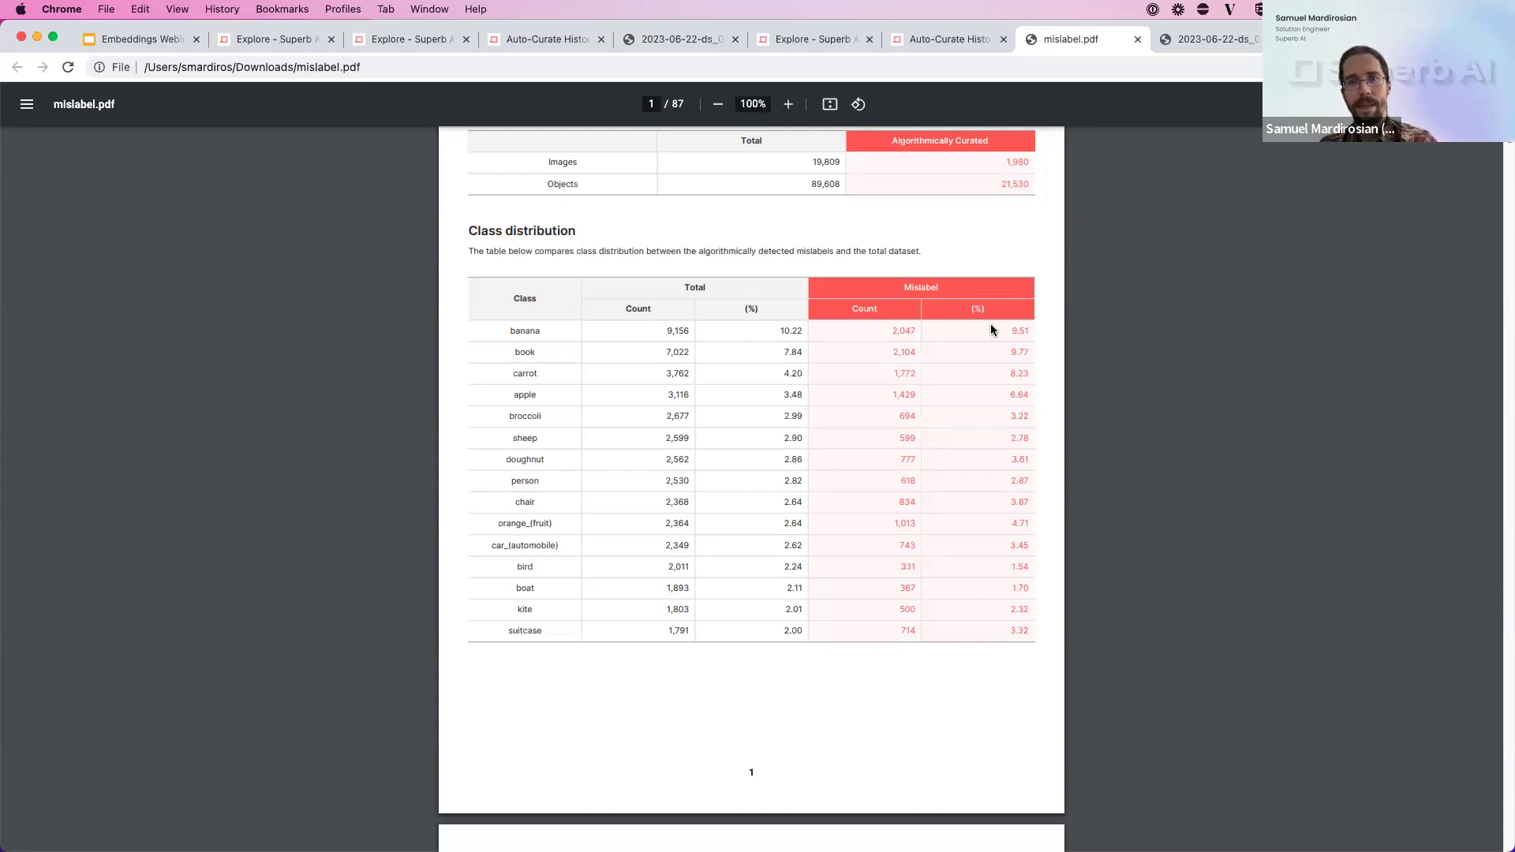
pyautogui.scroll(3, 1152, 362)
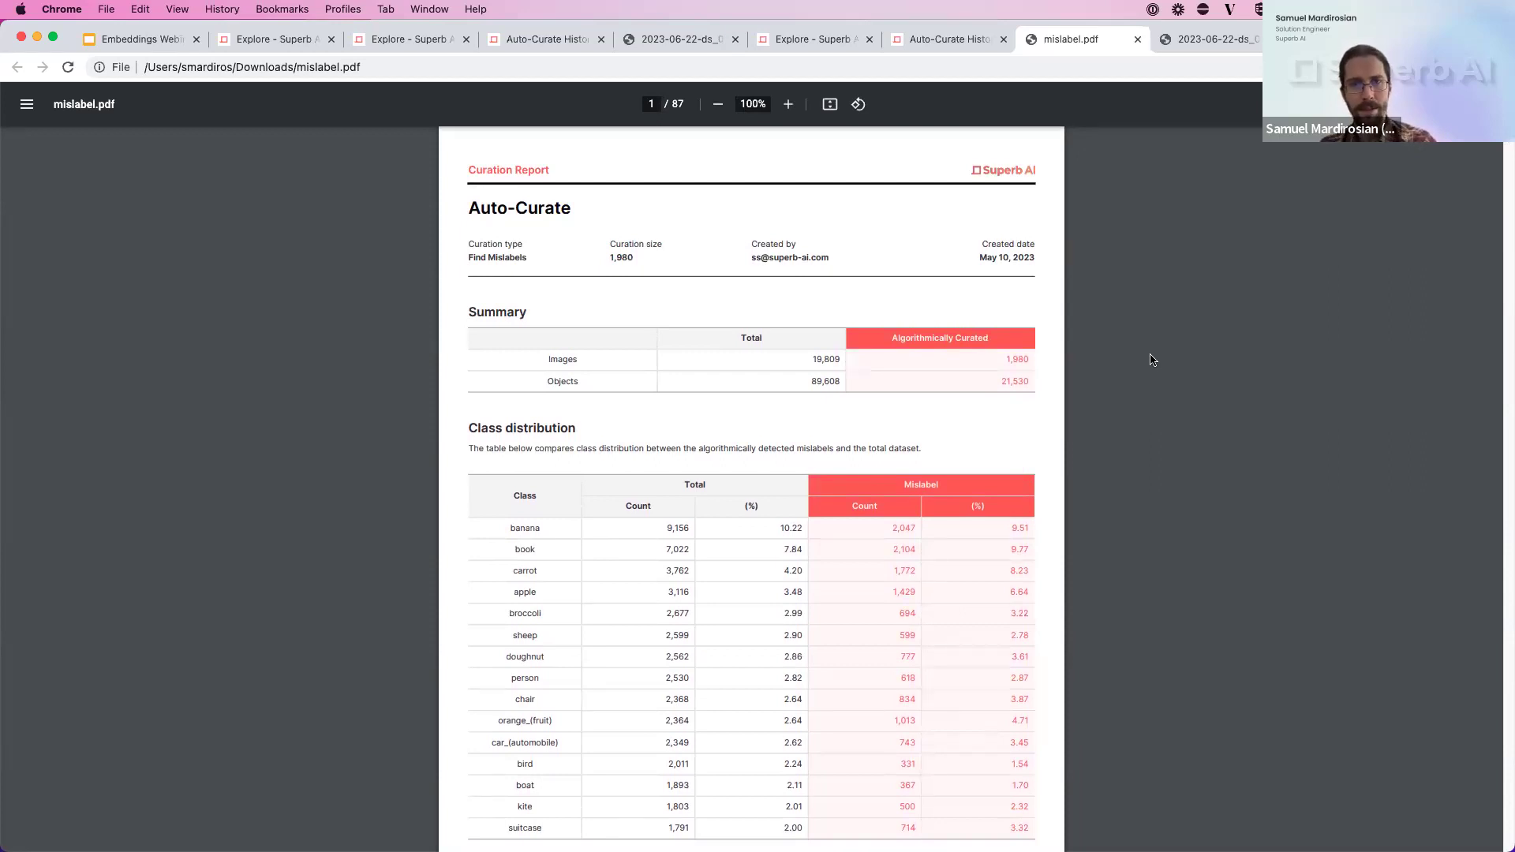
pyautogui.scroll(-3, 1086, 500)
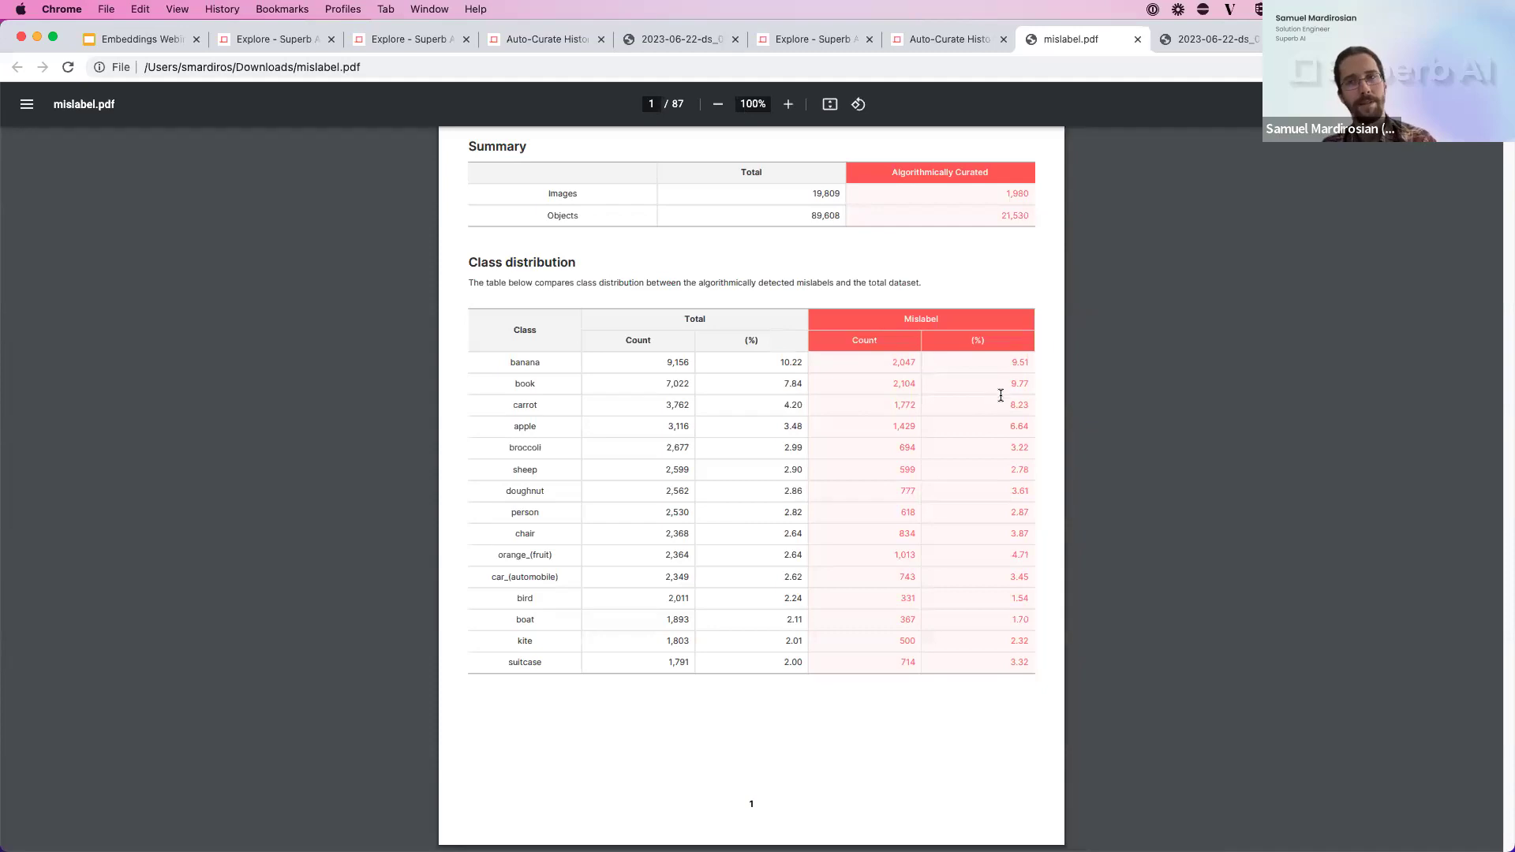
pyautogui.scroll(-10, 970, 514)
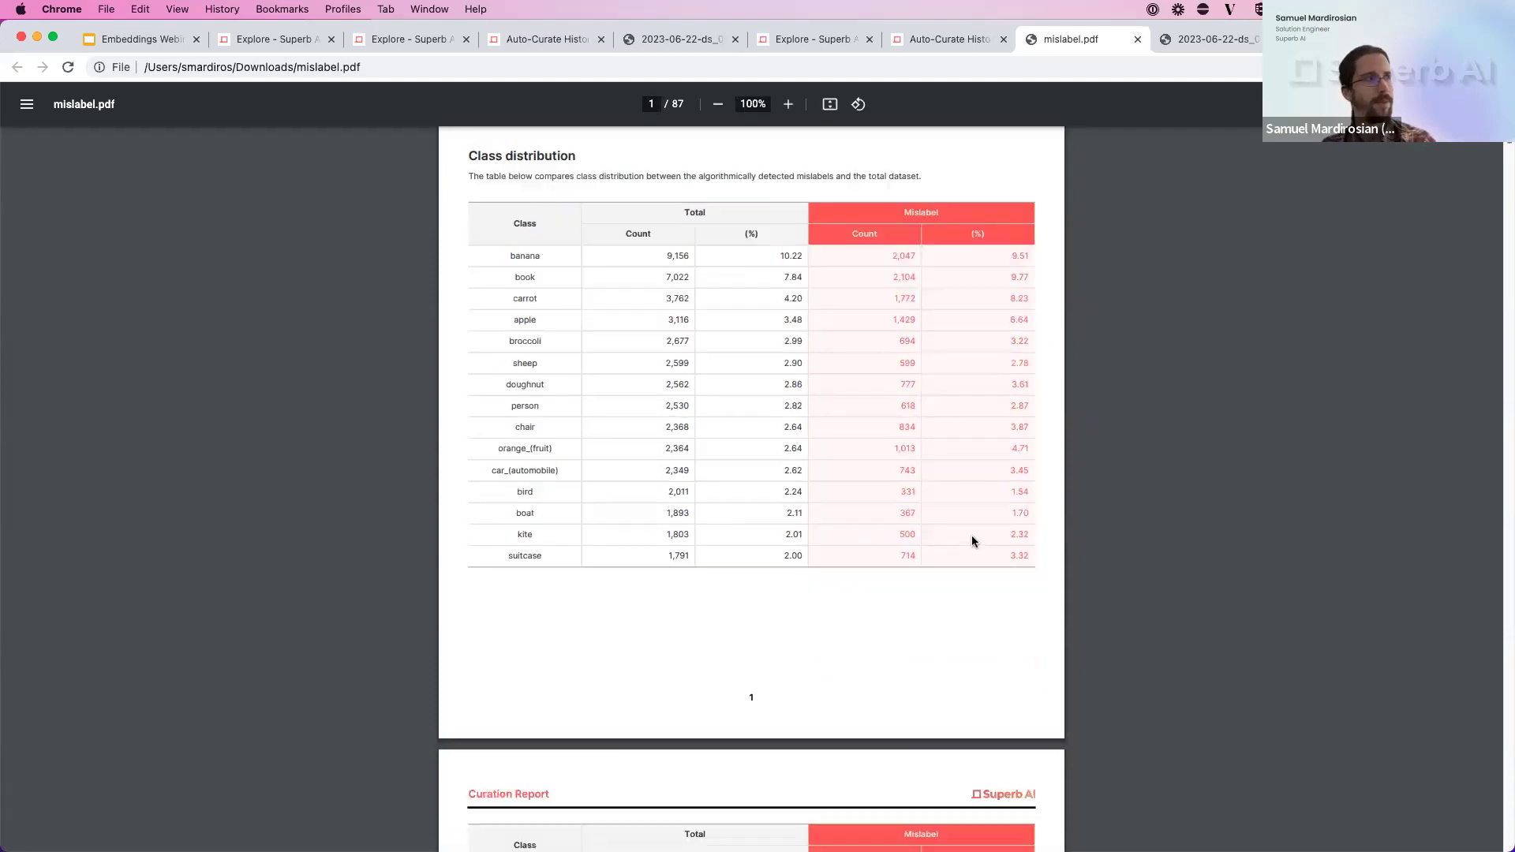
# - Examine the class distribution bar charts and the detected mislabels for the banana class in the report
pyautogui.scroll(-20, 969, 529)
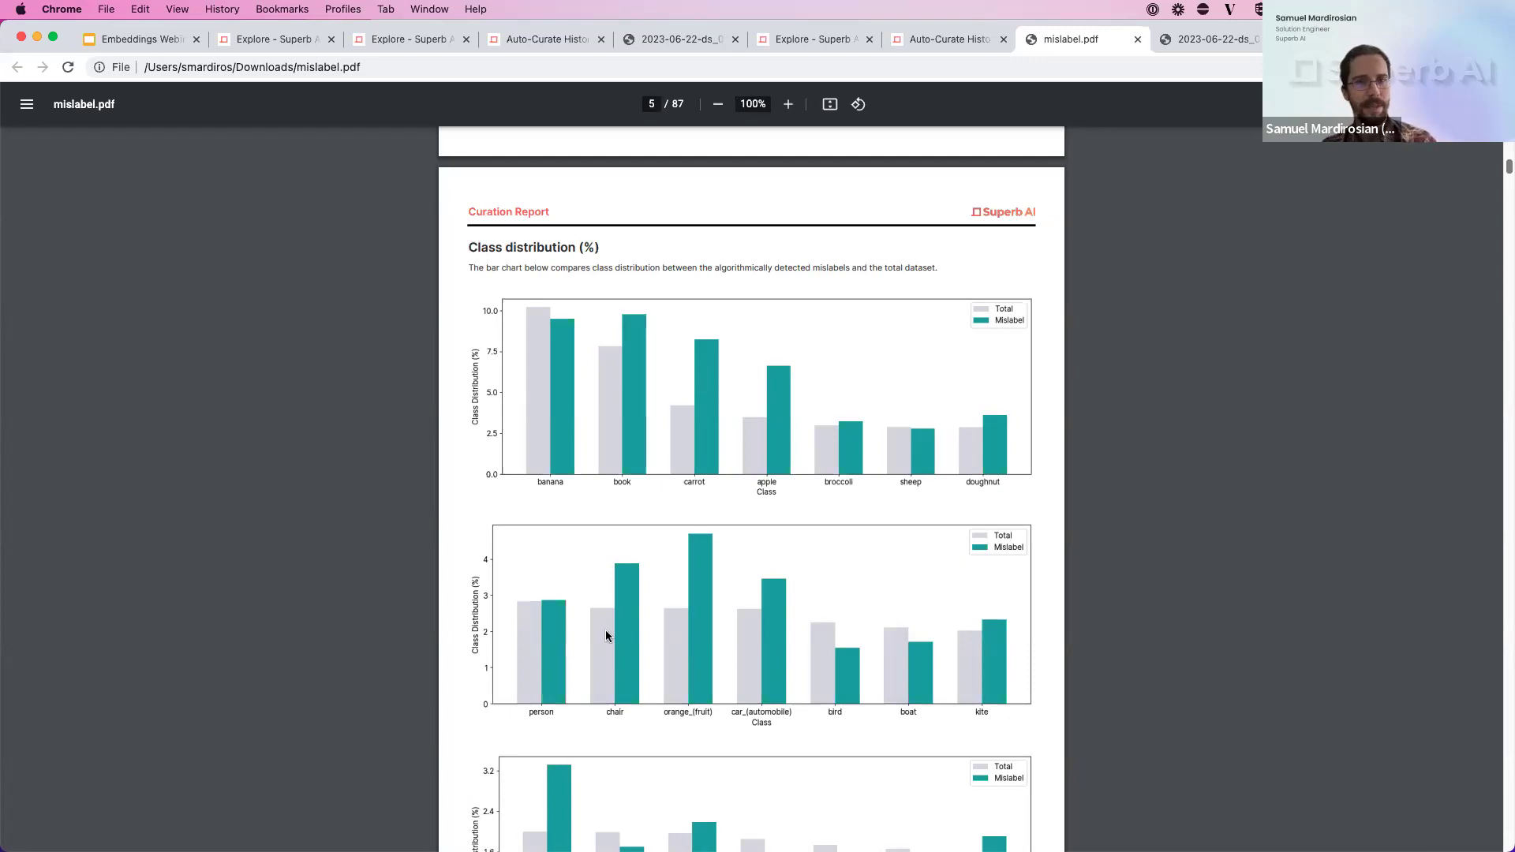
pyautogui.scroll(-15, 553, 615)
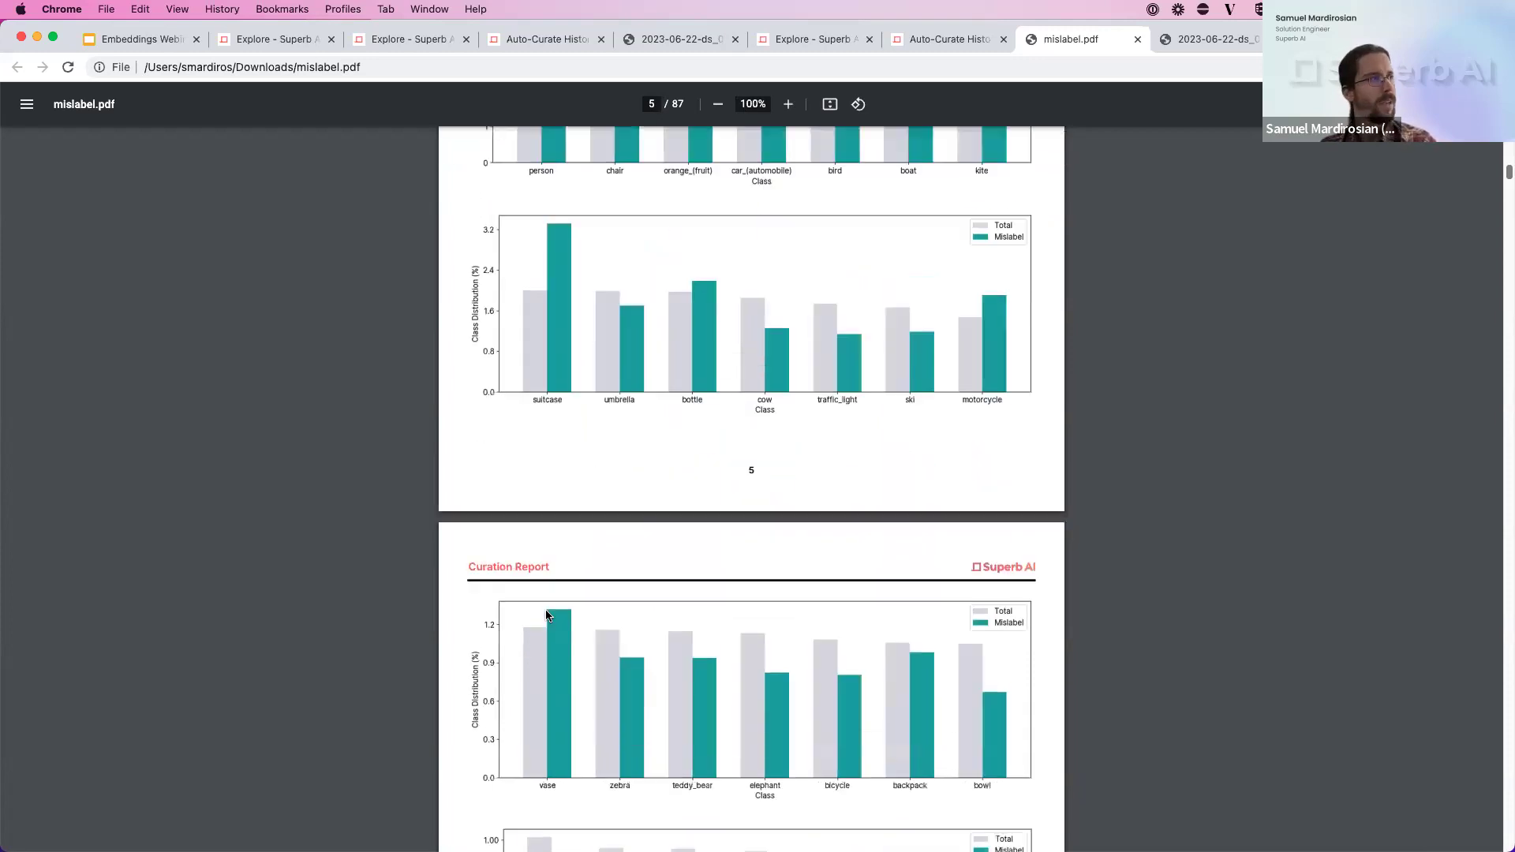
pyautogui.scroll(-15, 546, 610)
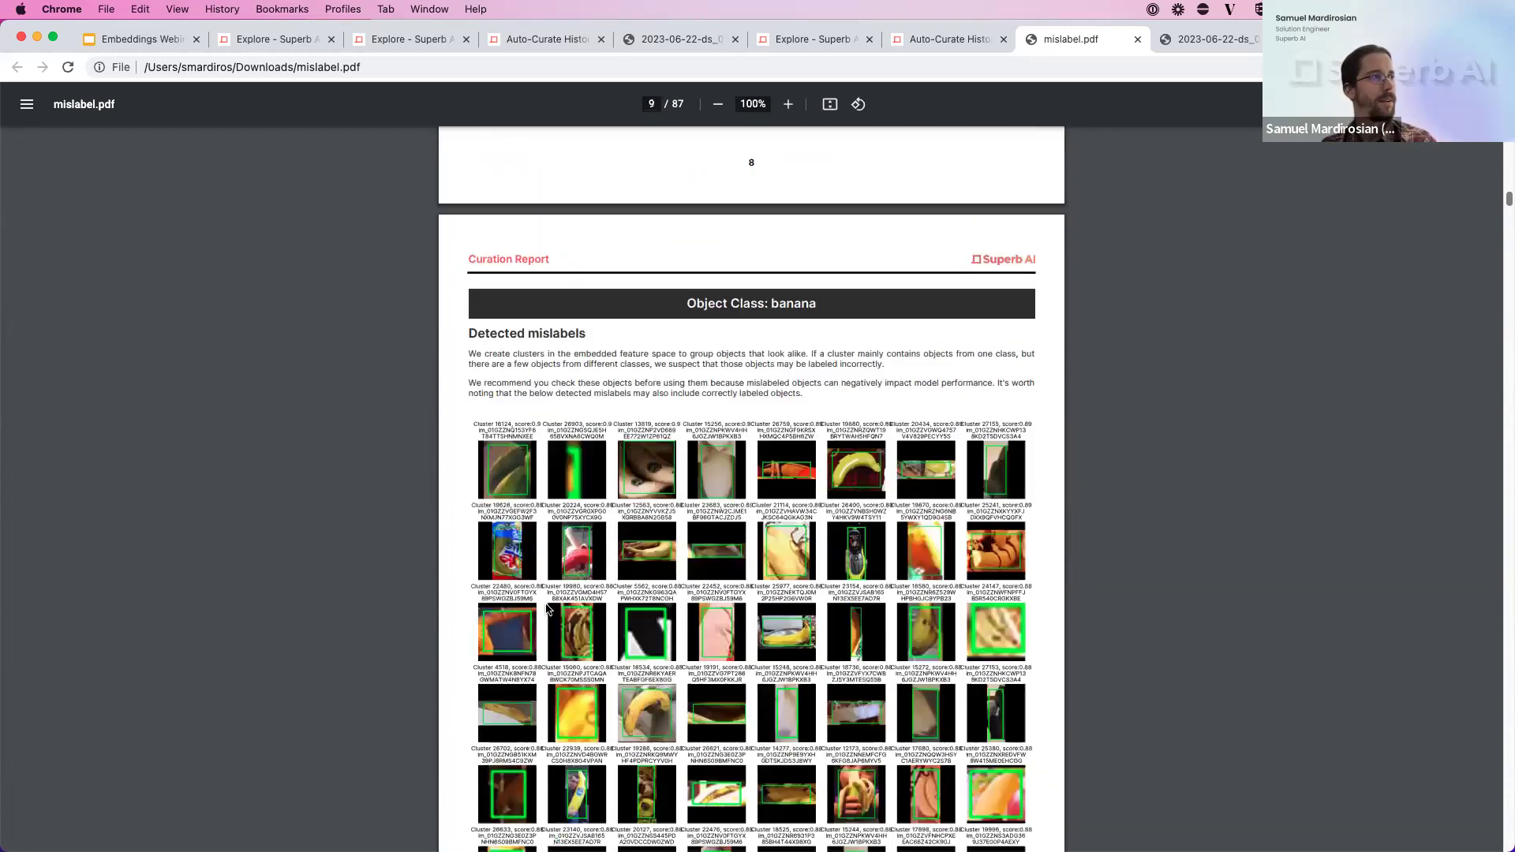
pyautogui.scroll(-5, 545, 600)
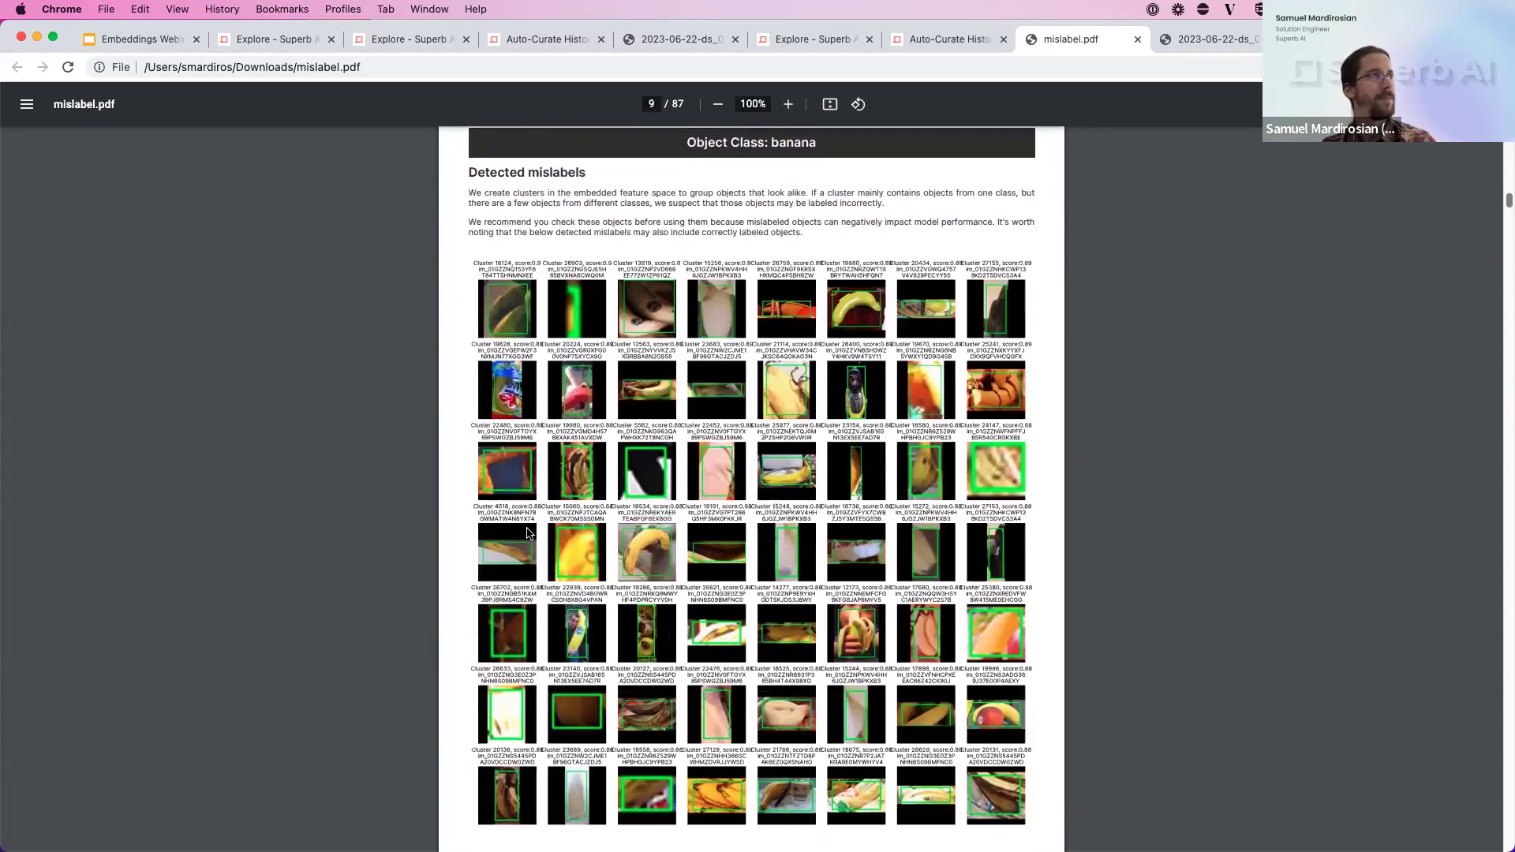
pyautogui.scroll(1, 527, 534)
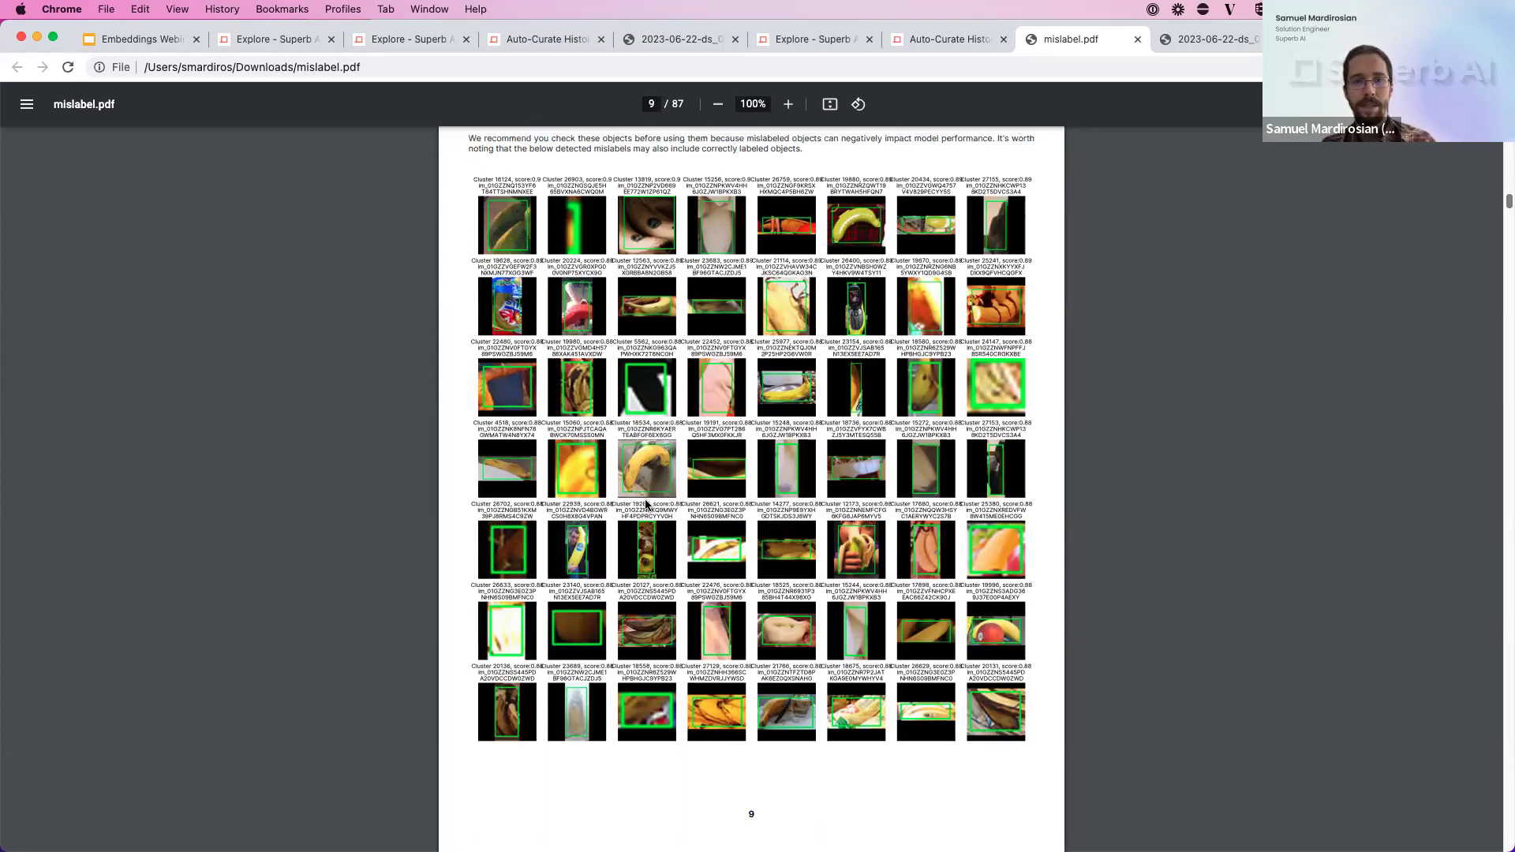
pyautogui.scroll(2, 945, 567)
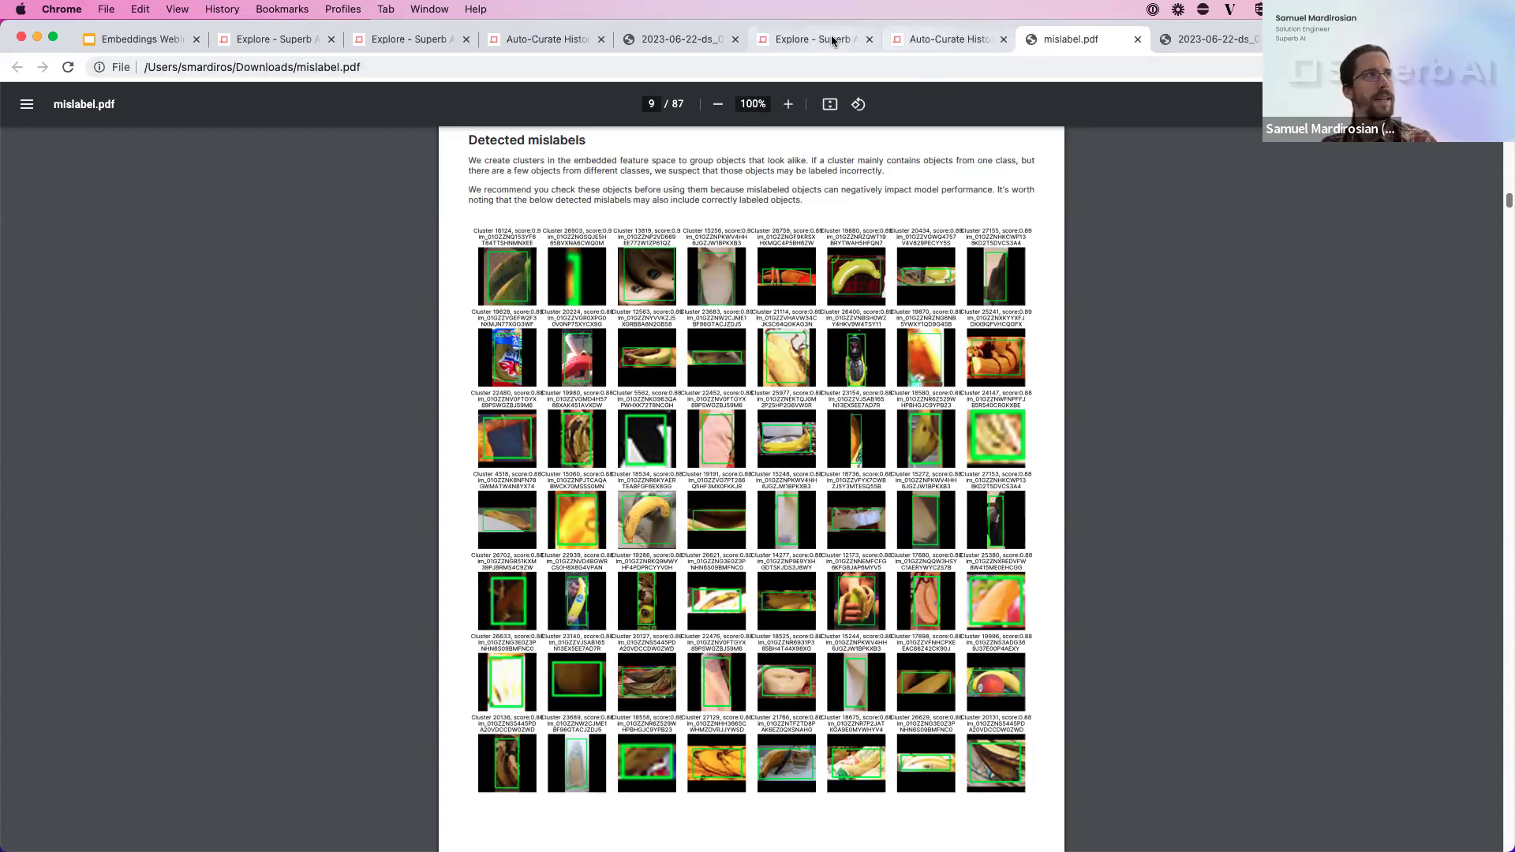
# - Return to the 07 LVIS dataset and set up an Auto-Curate with Split Train/Validation Set, accepting a 20% validation ratio
pyautogui.hotkey('ctrl', 'shift', 'Tab')
pyautogui.hotkey('ctrl', 'shift', 'Tab')
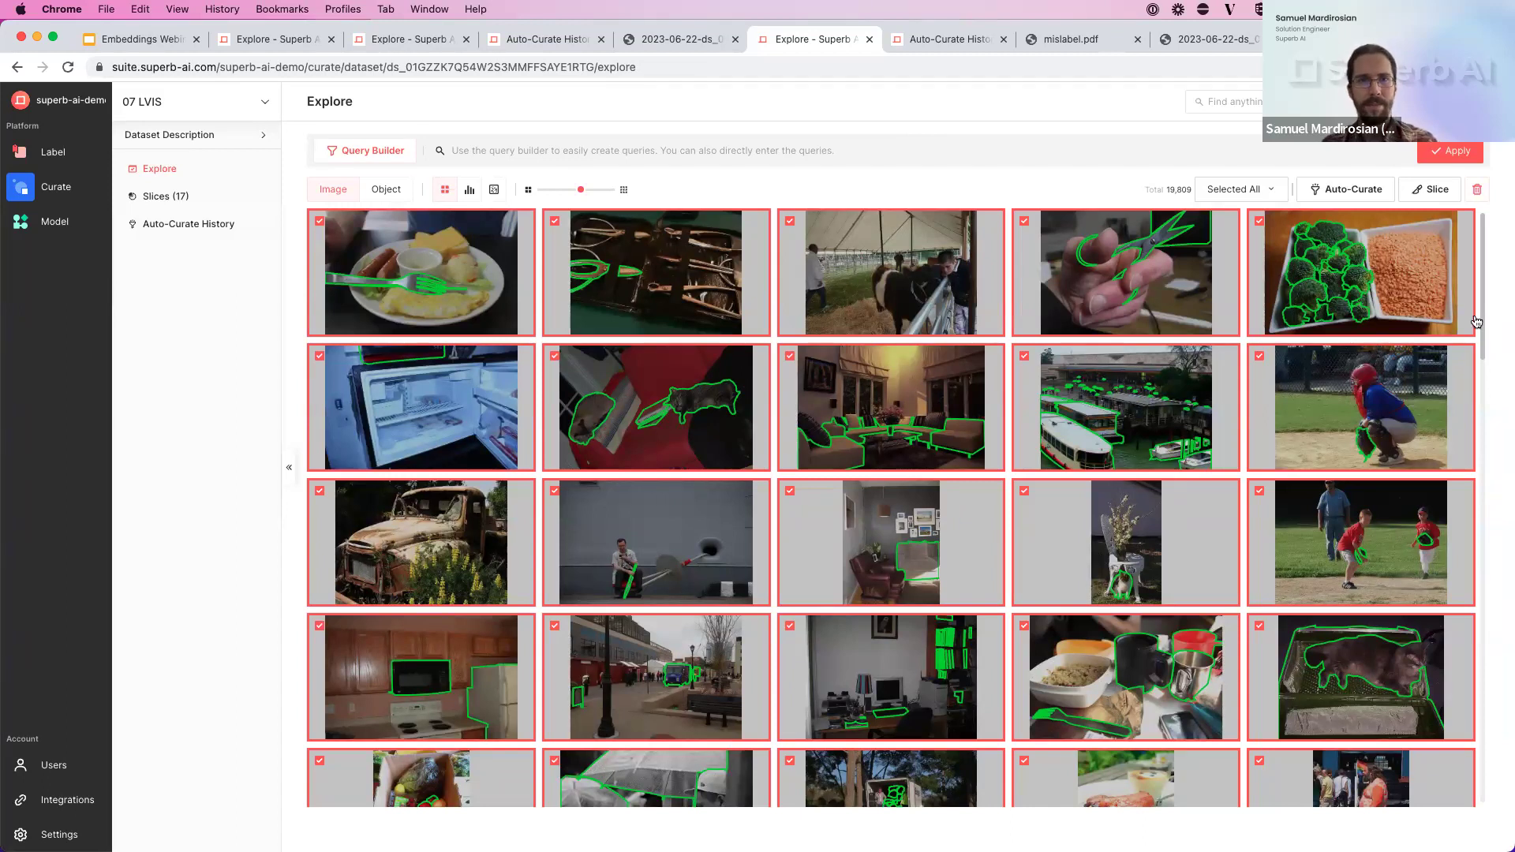
pyautogui.moveTo(1276, 276)
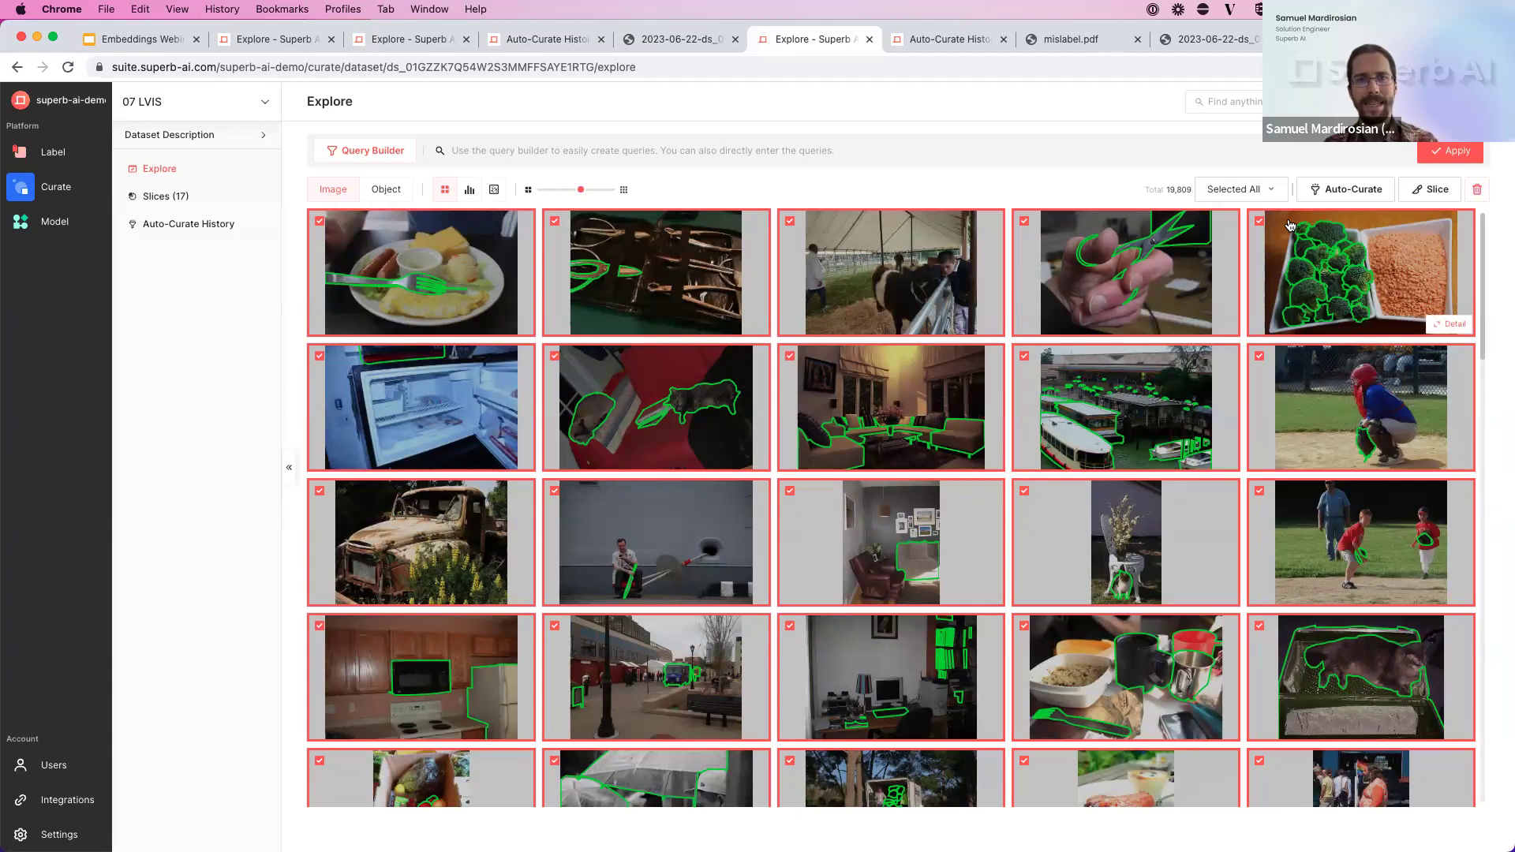
pyautogui.click(1229, 138)
pyautogui.click(1344, 189)
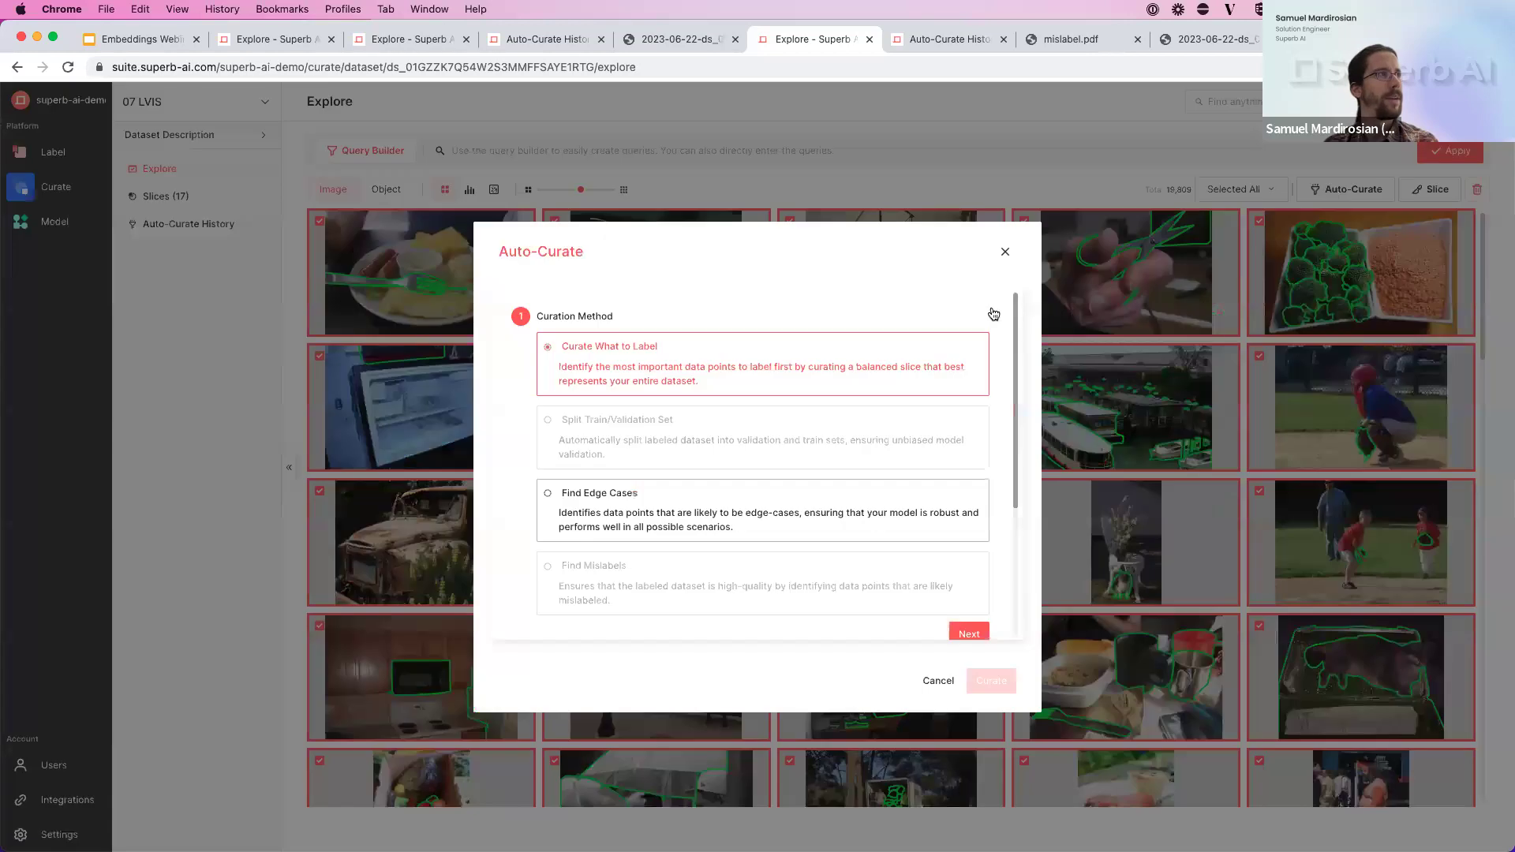
pyautogui.click(875, 434)
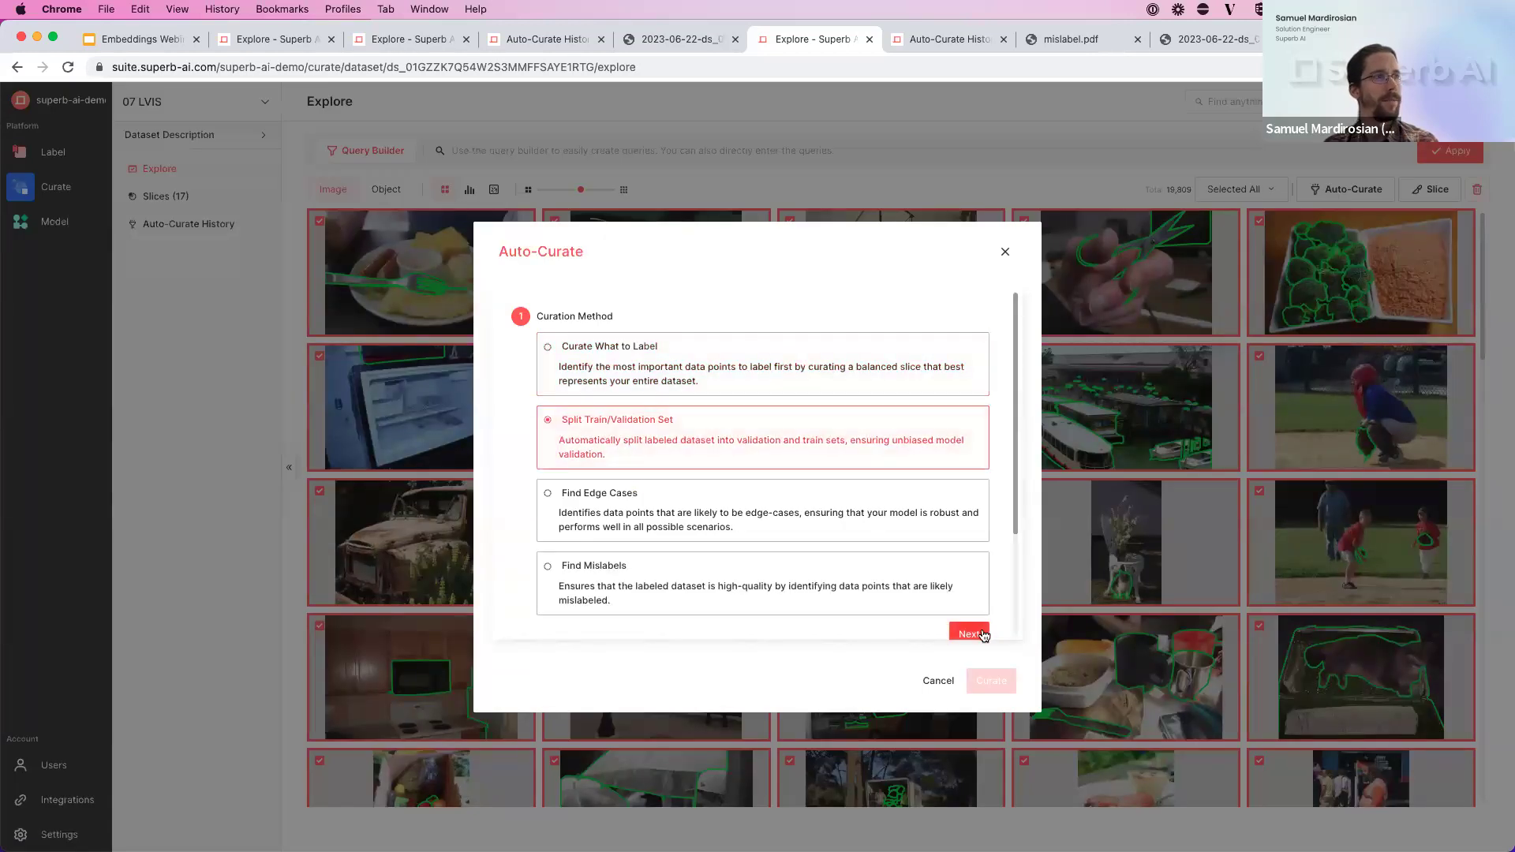
pyautogui.click(970, 635)
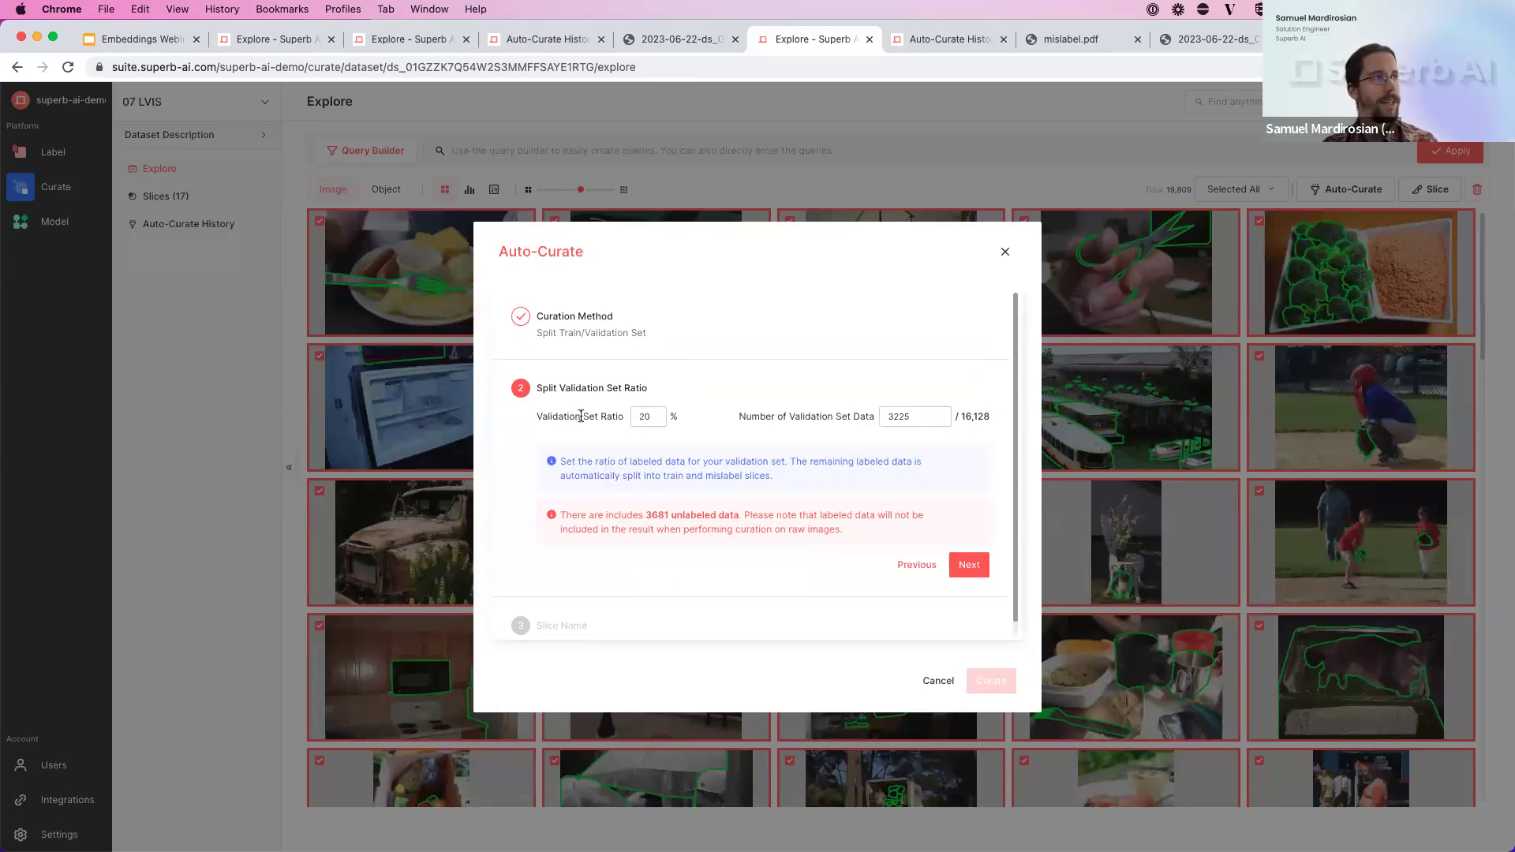
pyautogui.click(970, 564)
# - Name the slices "Validation v05", "Train v05" and "Mislabel v05", and run the train/validation split curation
pyautogui.click(709, 449)
pyautogui.write('Validation v05')
pyautogui.click(763, 505)
pyautogui.write('Train v05')
pyautogui.click(650, 573)
pyautogui.write('Mislabel v0')
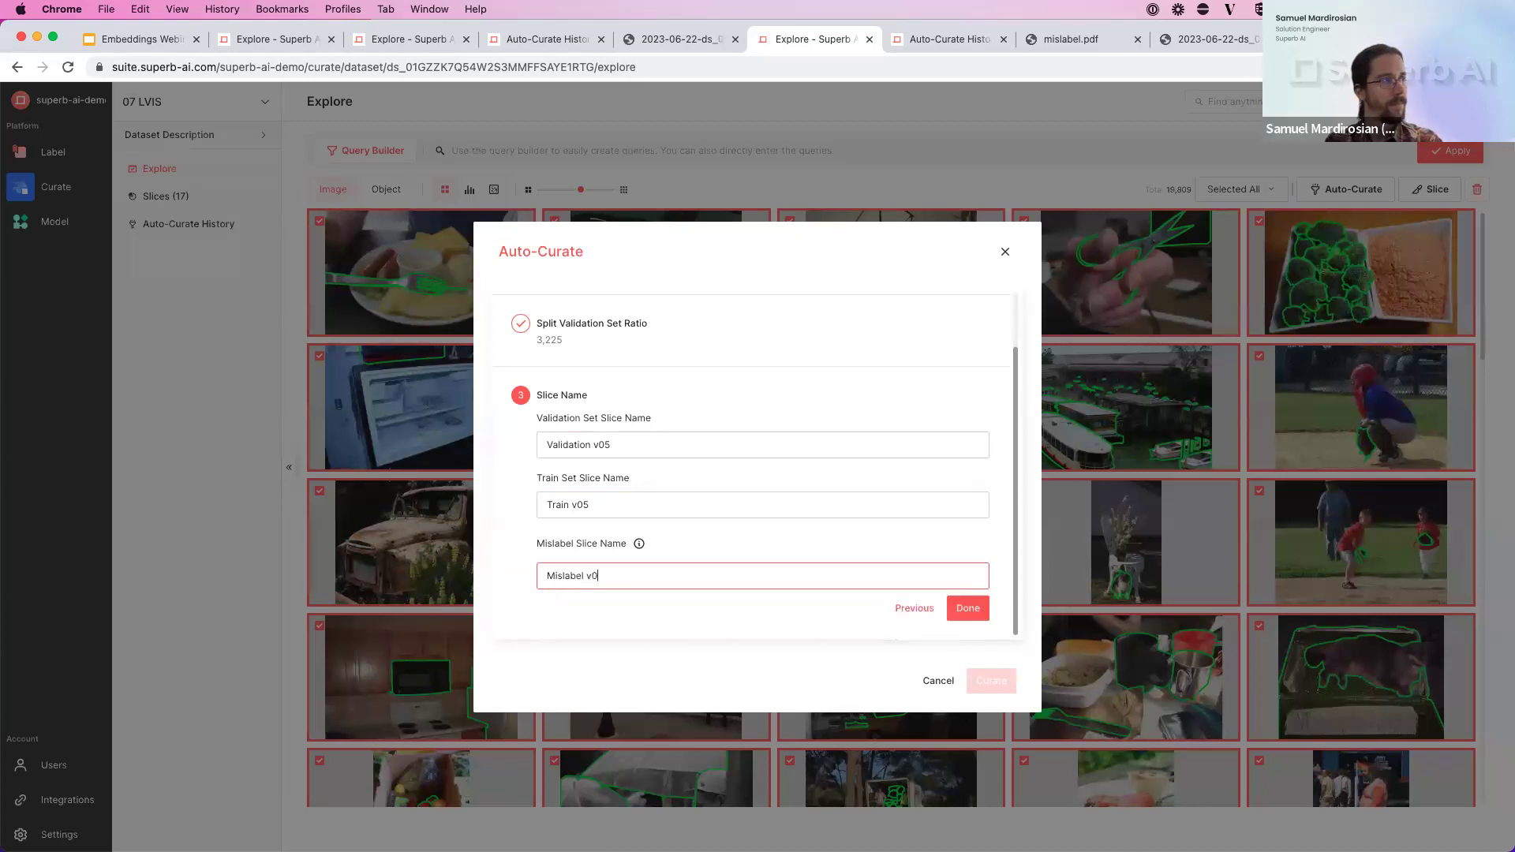
pyautogui.write('5')
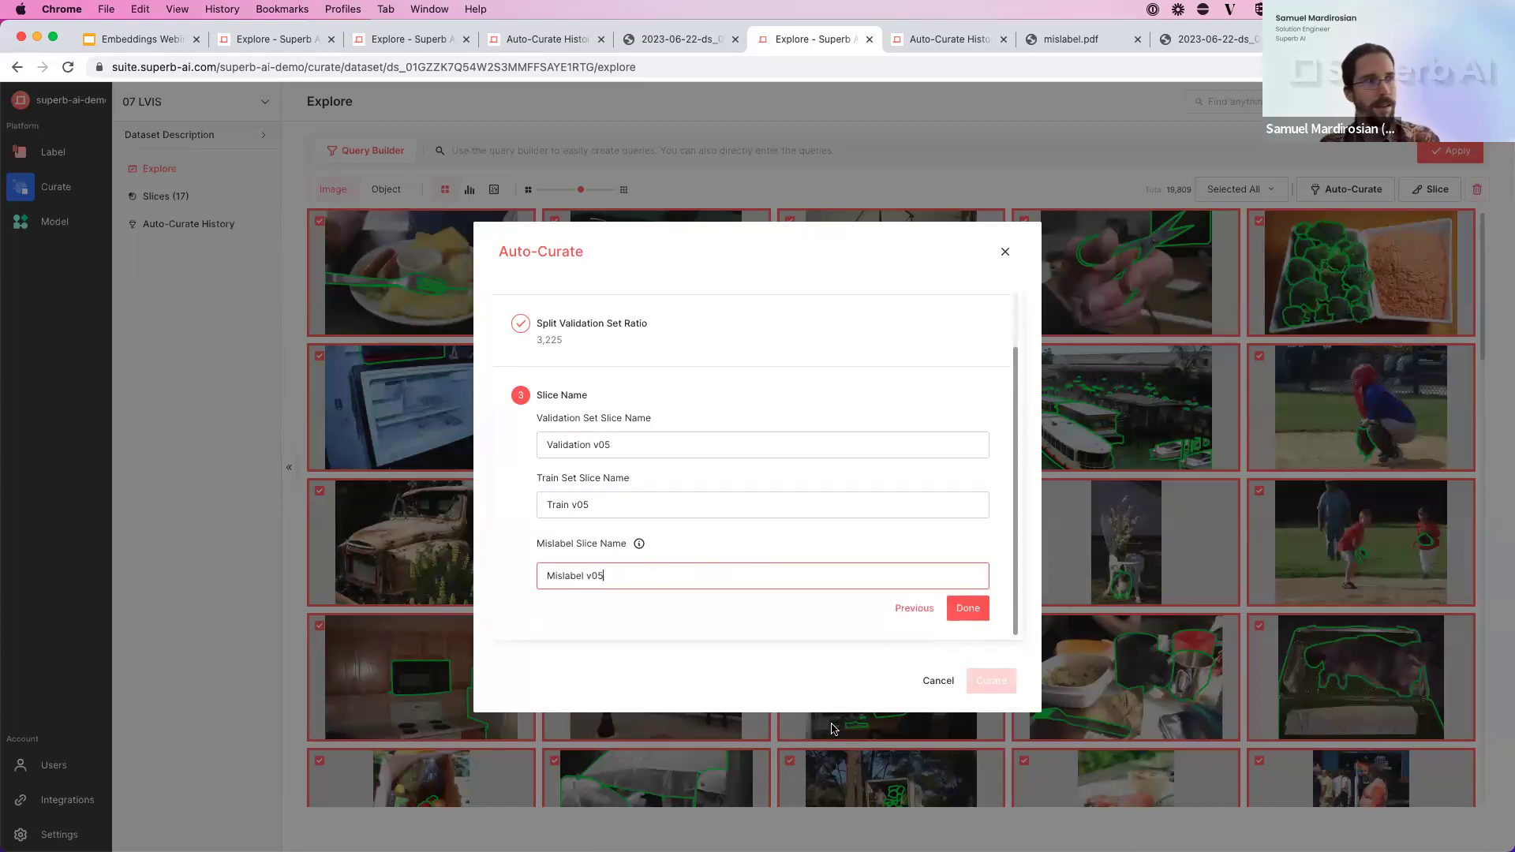
pyautogui.click(968, 612)
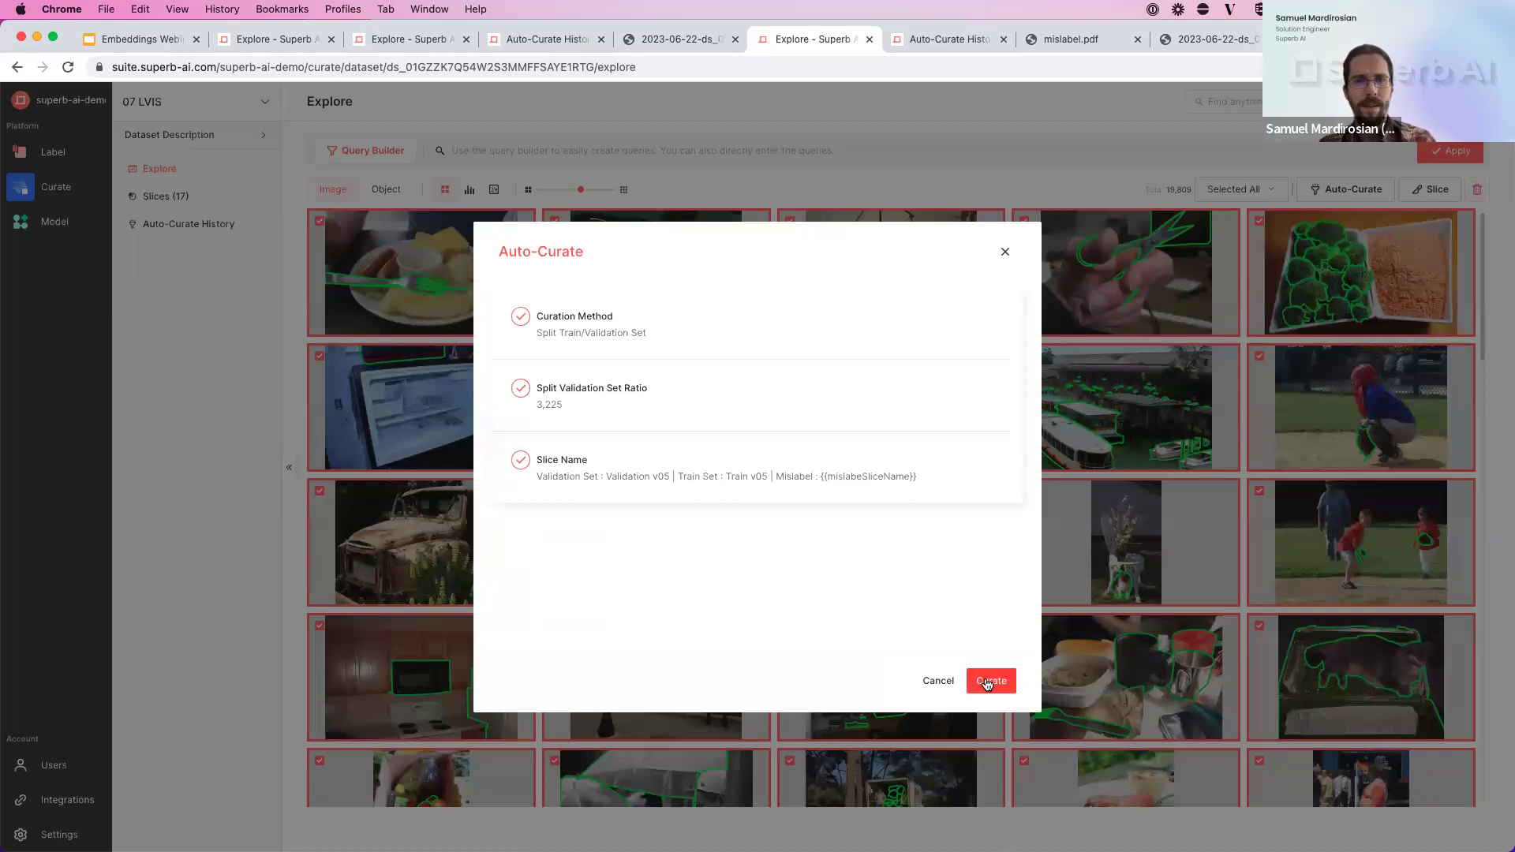
pyautogui.click(994, 691)
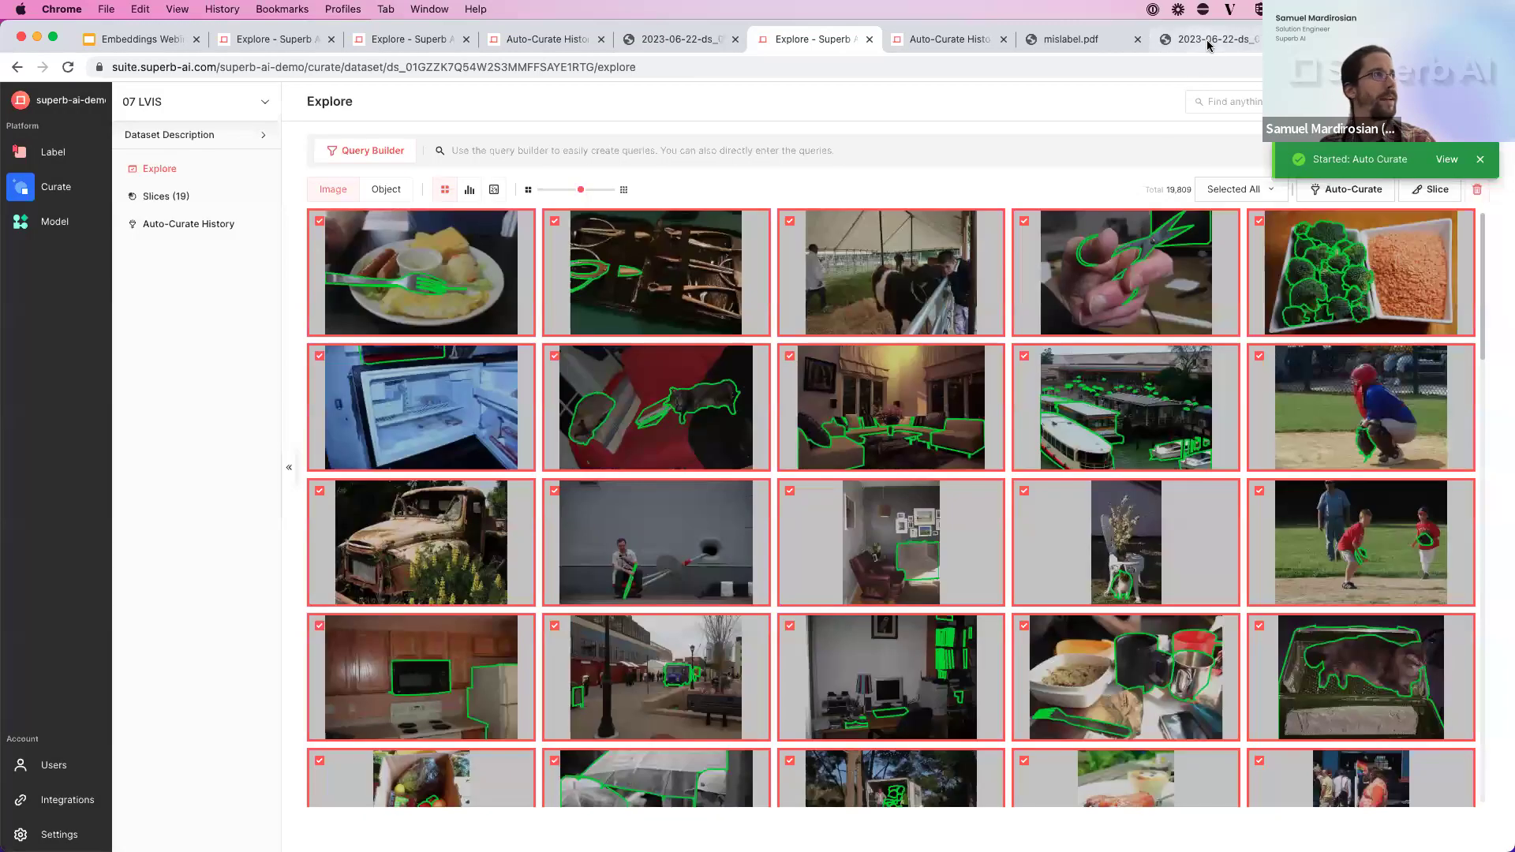
# - Find the Split Train/Validation Set curation report among the open PDFs and move it directly before mislabel.pdf
pyautogui.click(1206, 39)
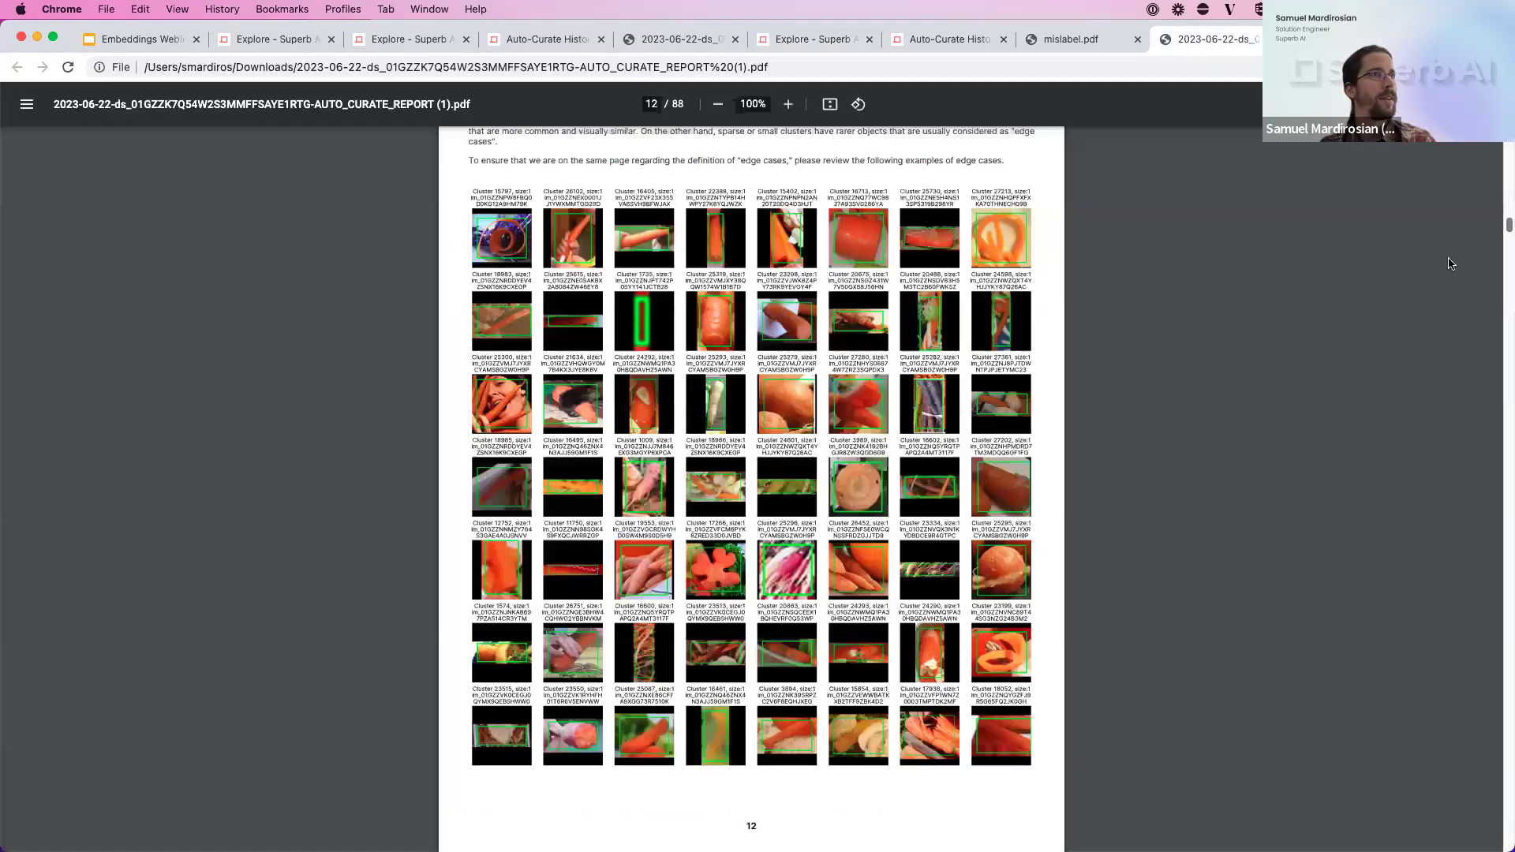
pyautogui.scroll(5, 1507, 205)
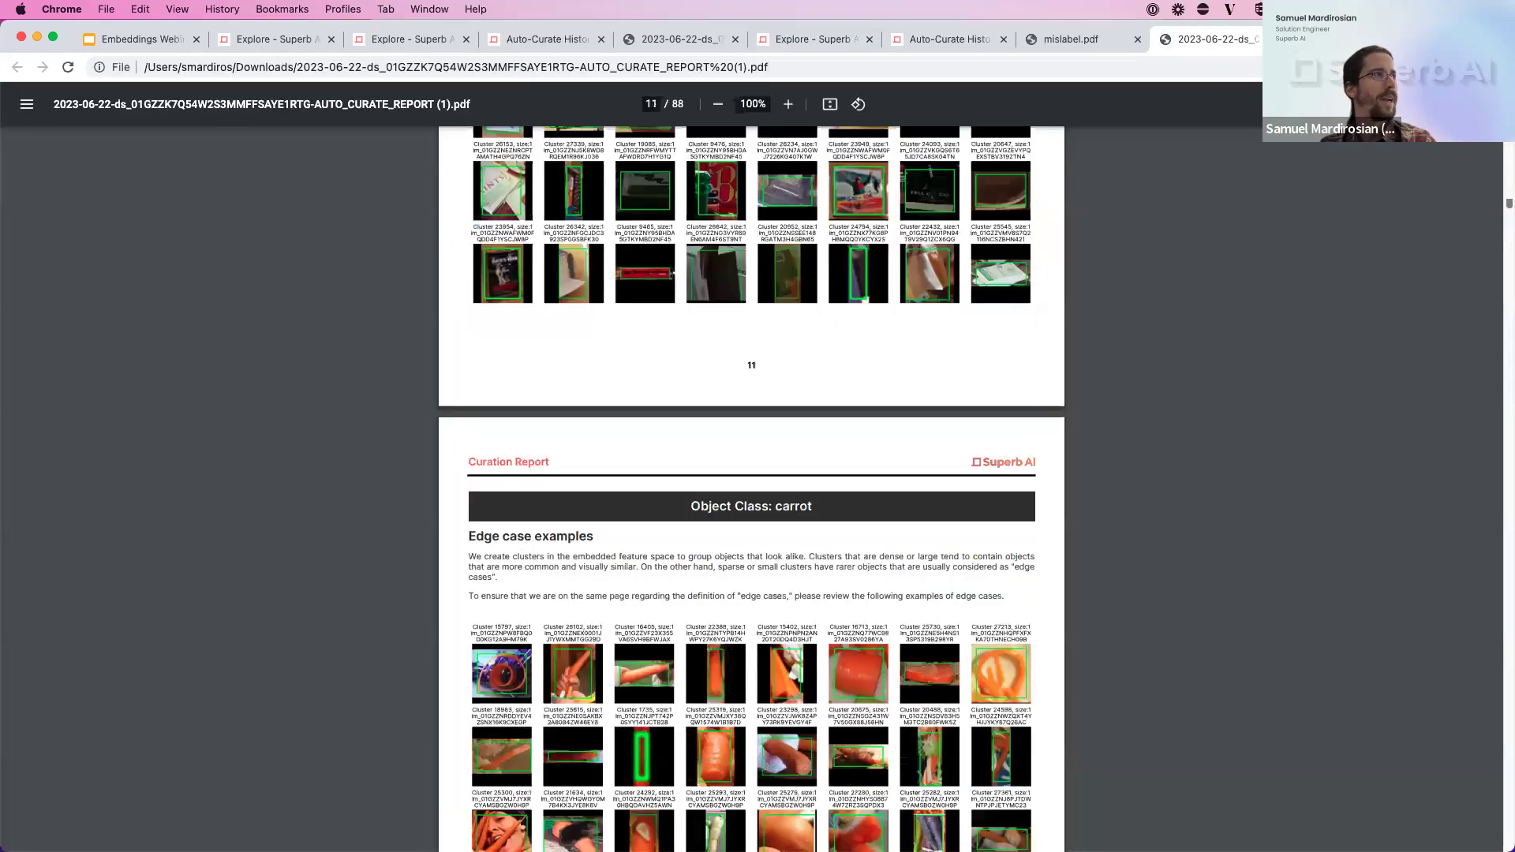
pyautogui.press('Home')
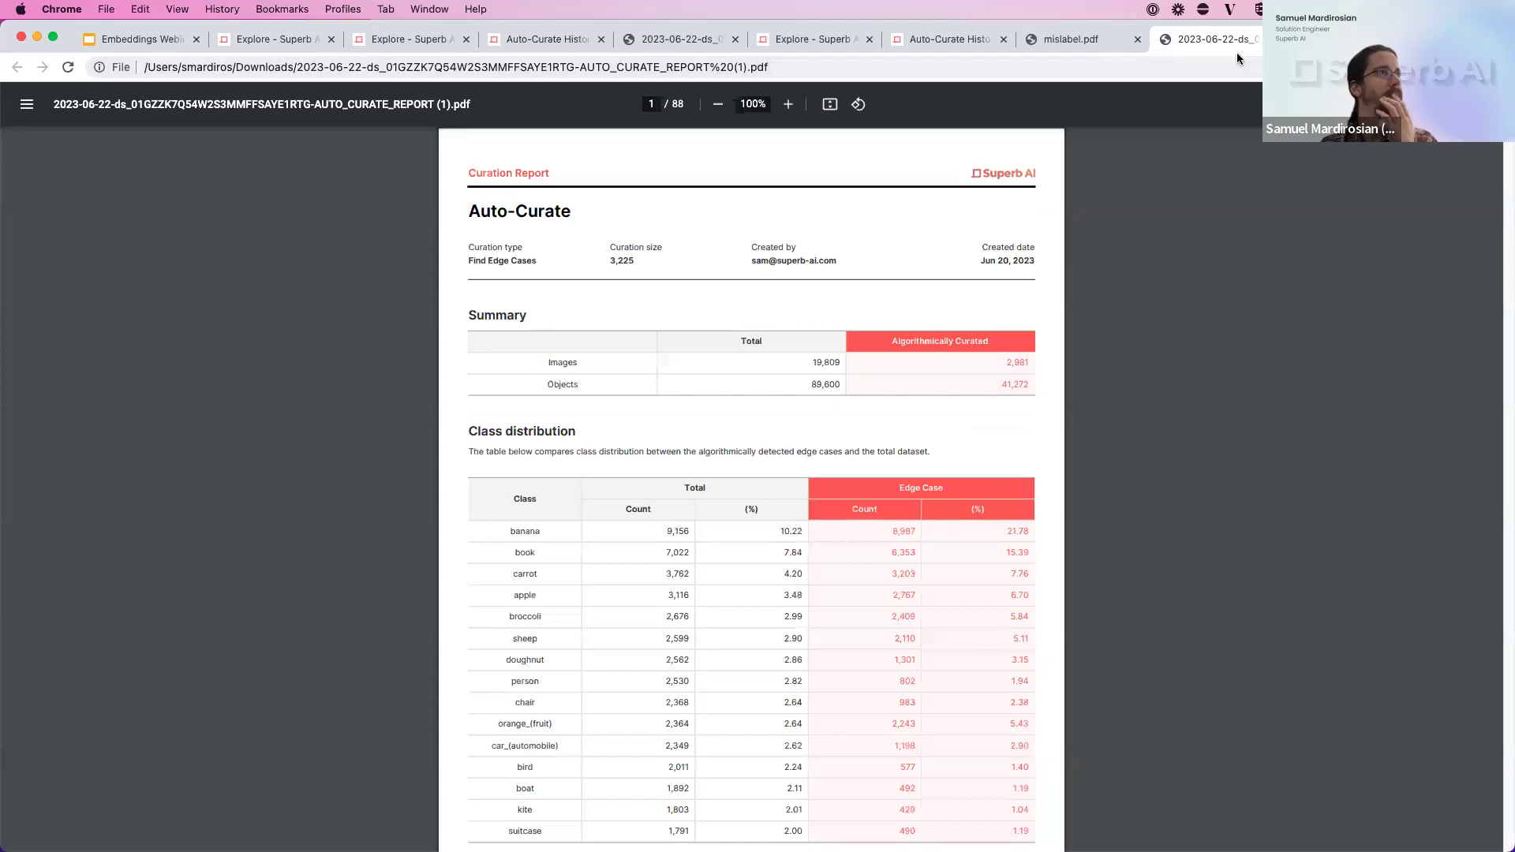
pyautogui.click(1342, 39)
pyautogui.moveTo(1310, 39); pyautogui.dragTo(1042, 34)
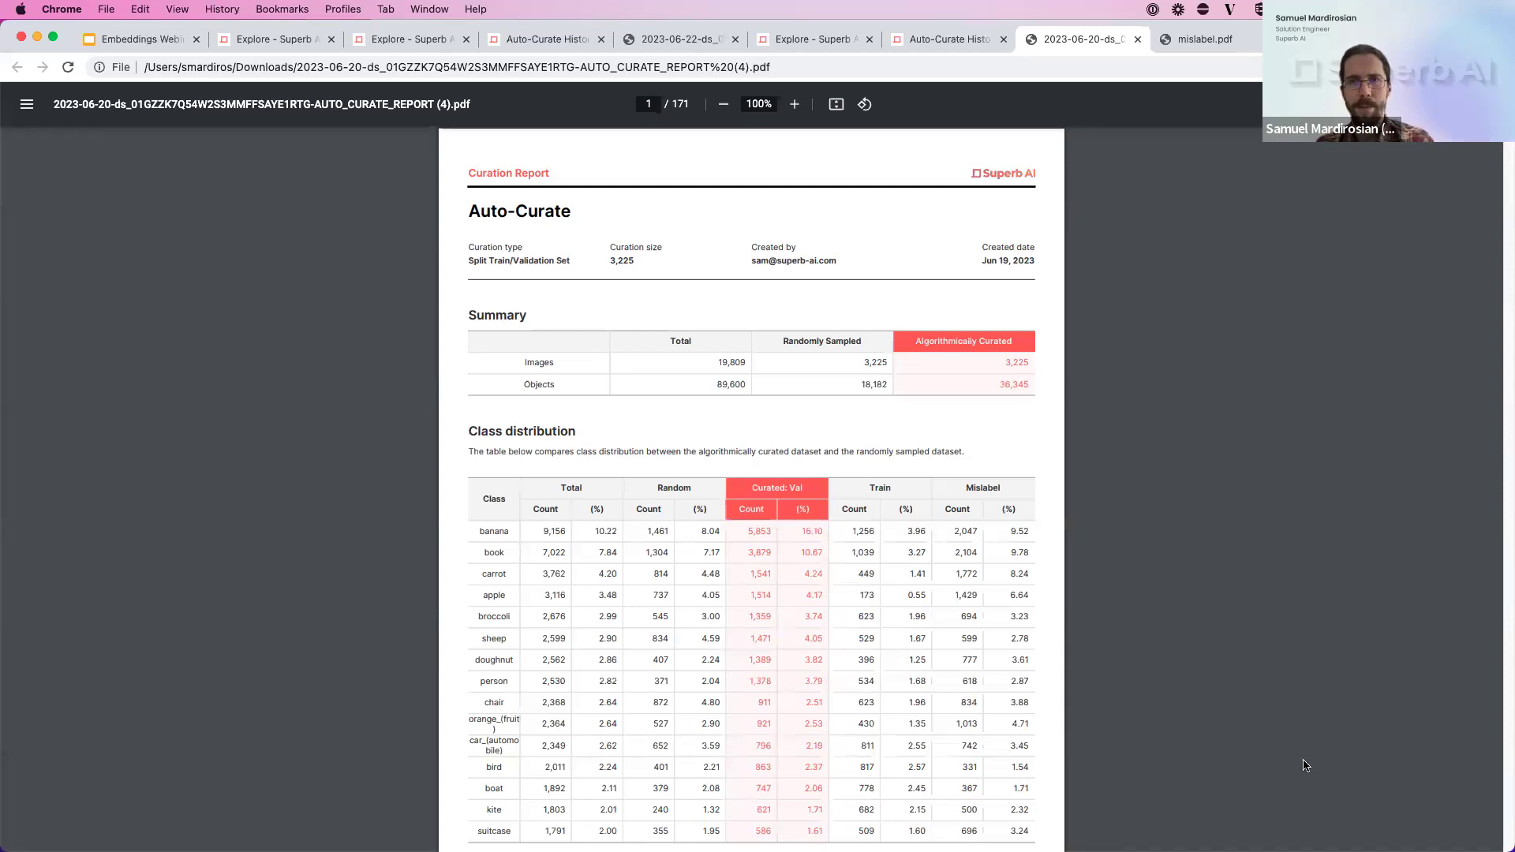
# - Examine the summary and the per-class distribution tables comparing random, validation, train and mislabel sets in the Split Train/Validation Set report
pyautogui.scroll(-2, 920, 711)
pyautogui.scroll(-7, 920, 711)
pyautogui.scroll(6, 921, 710)
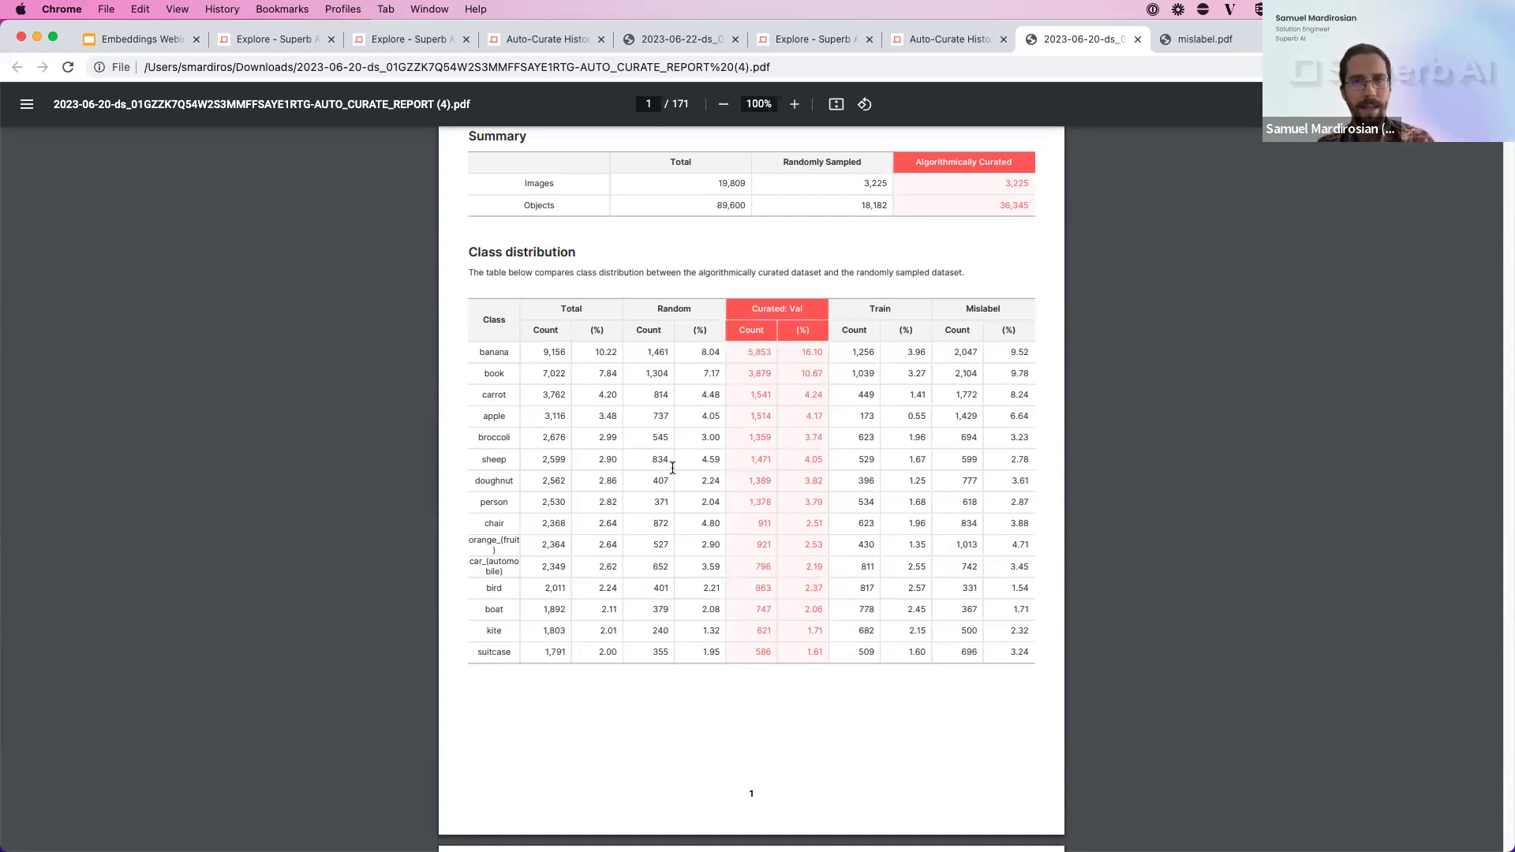
pyautogui.scroll(-6, 612, 568)
pyautogui.scroll(-10, 603, 505)
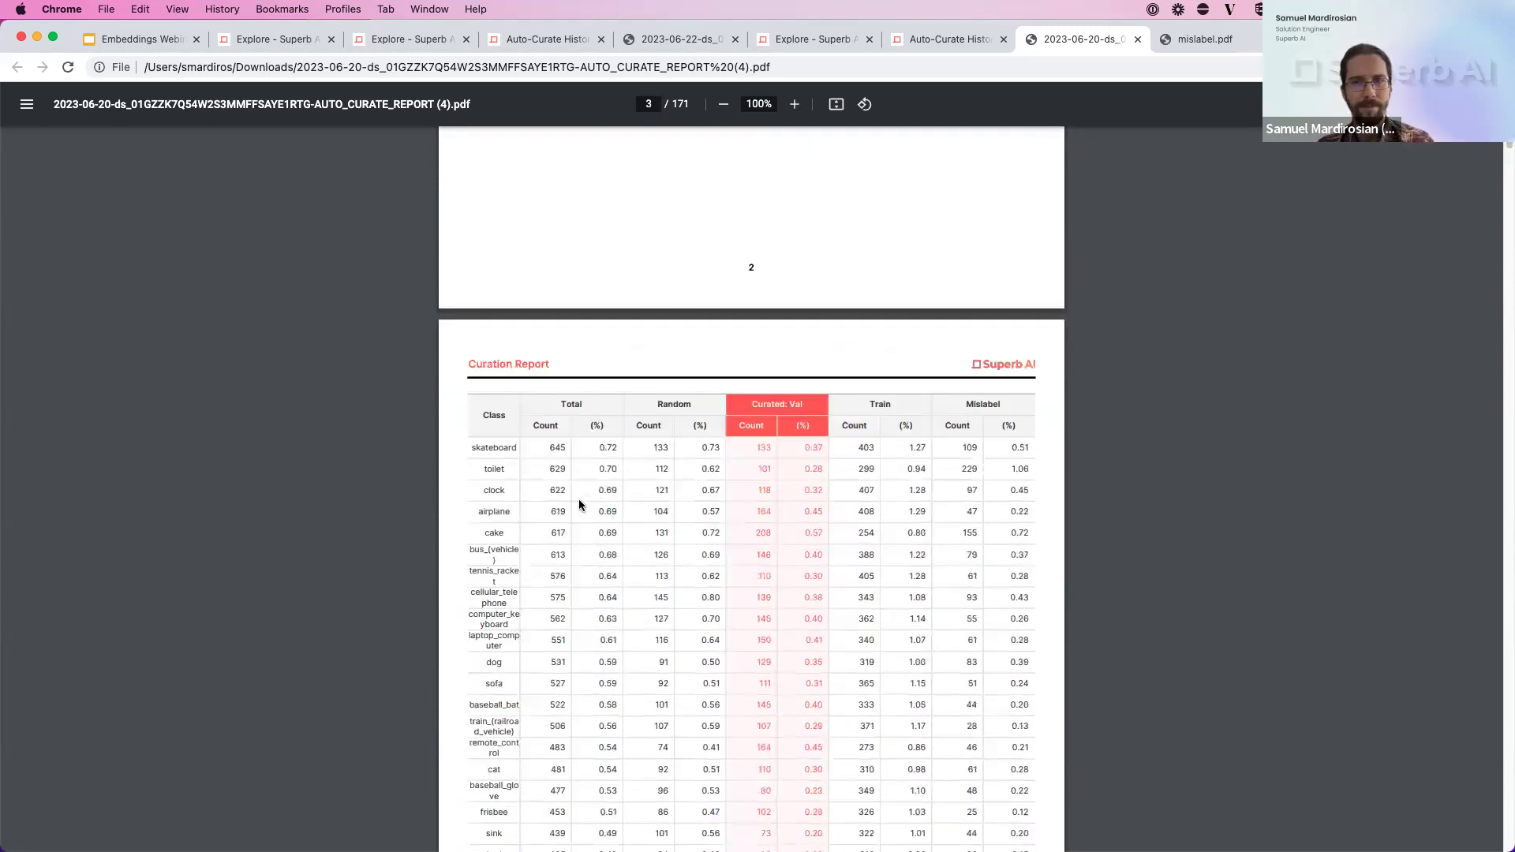
pyautogui.scroll(-1, 588, 489)
pyautogui.scroll(-20, 595, 481)
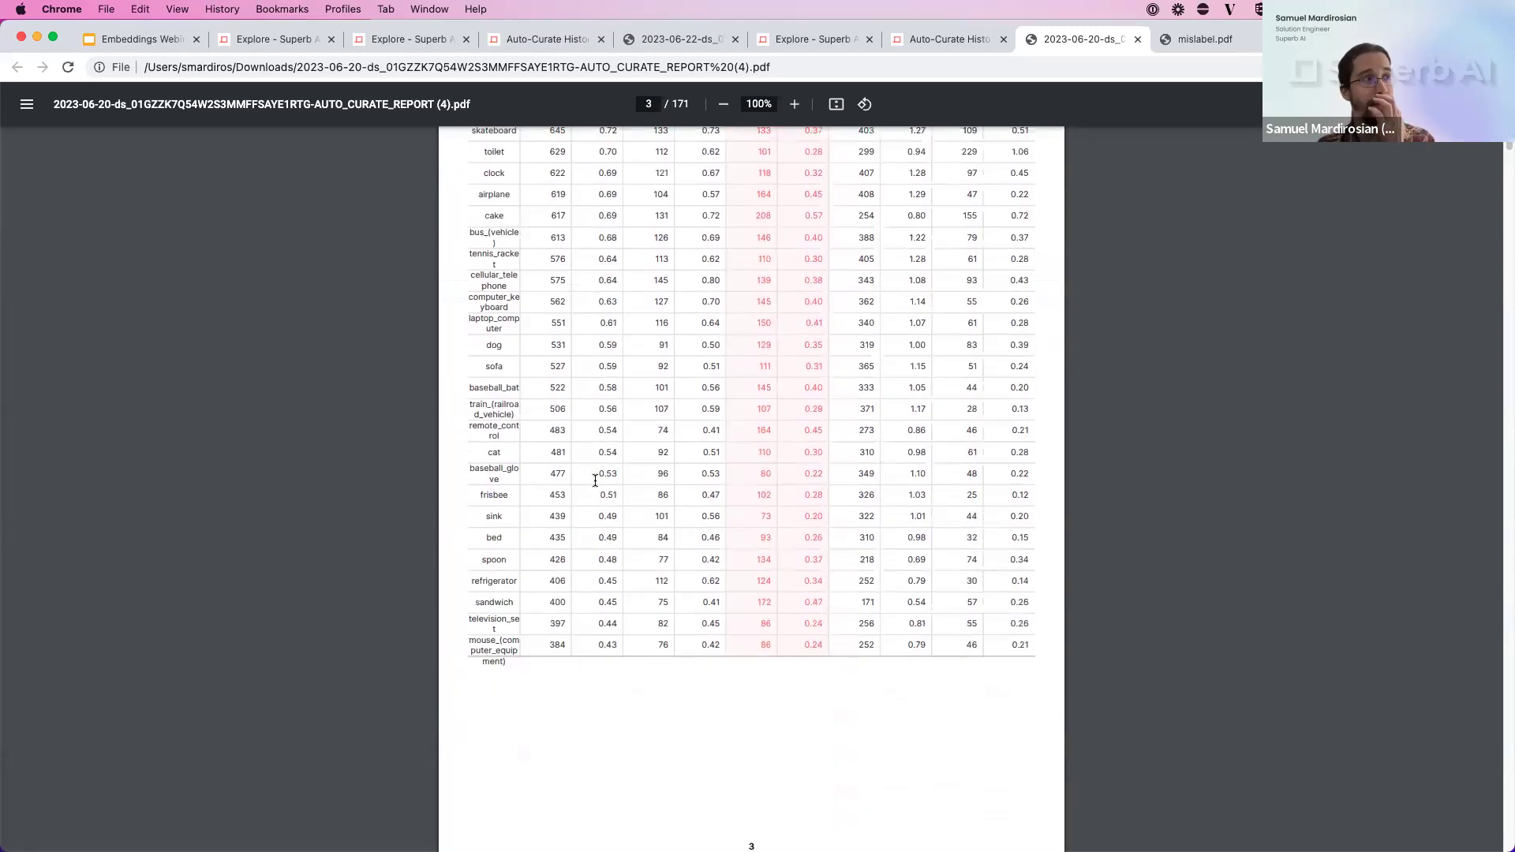
pyautogui.scroll(-20, 595, 483)
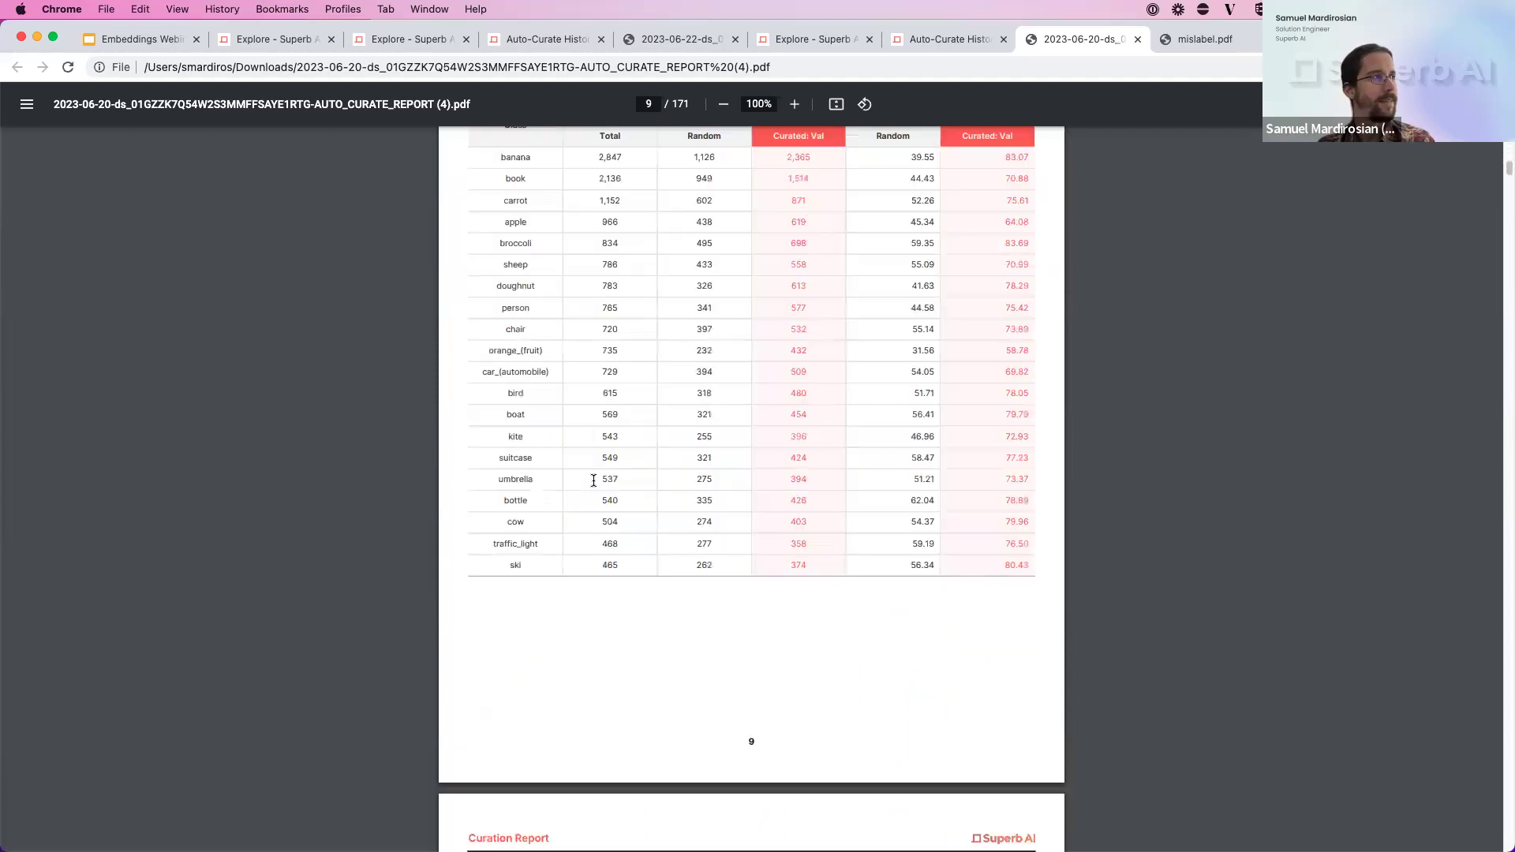
# - Review the banana class's sparse and dense cluster examples and its detected mislabels in the train/validation split report
pyautogui.scroll(-20, 593, 480)
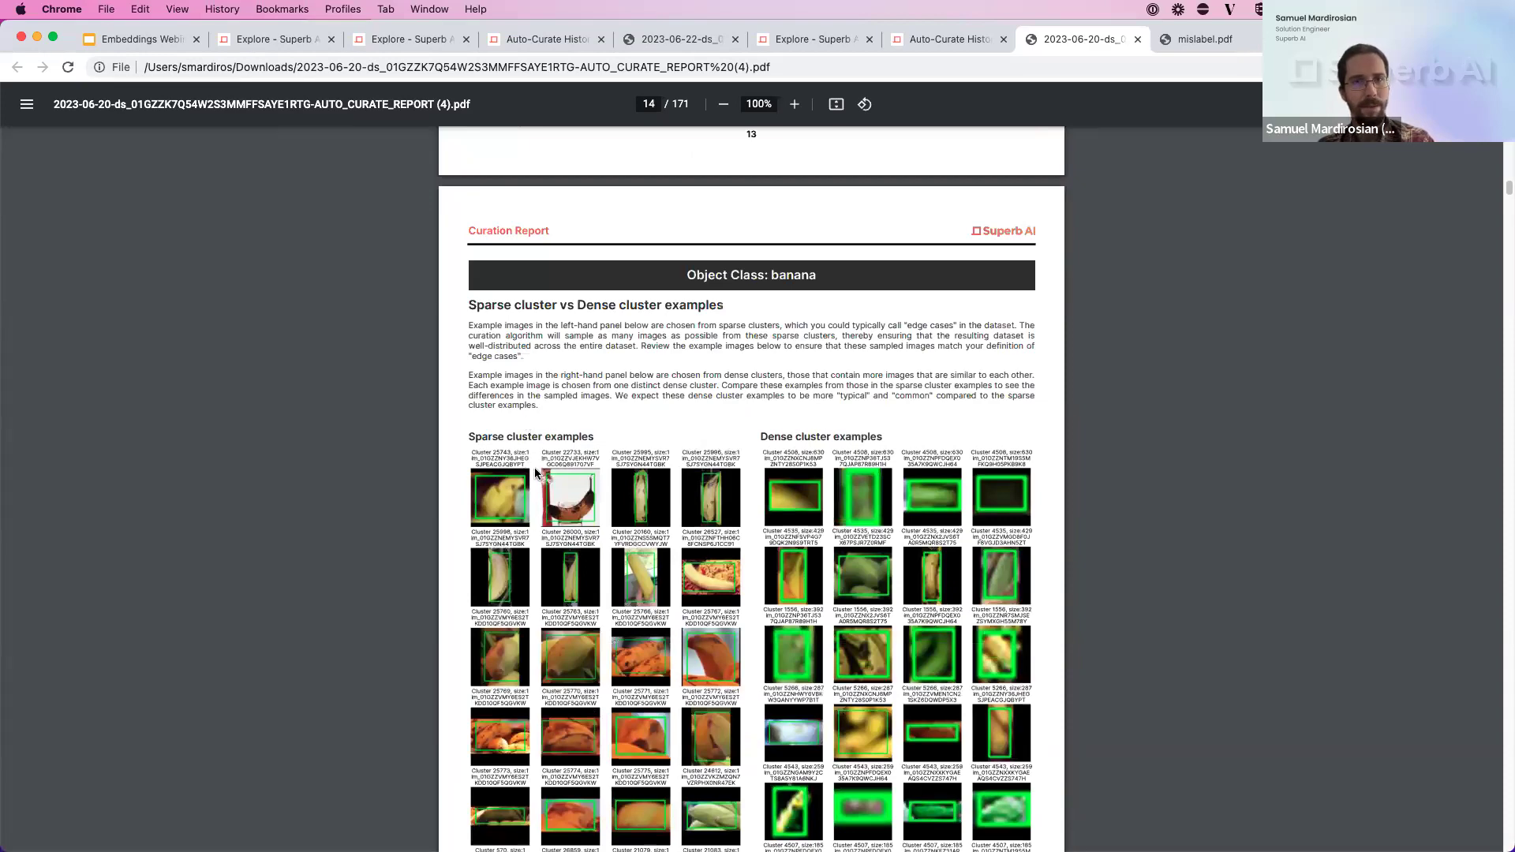
pyautogui.scroll(-8, 575, 478)
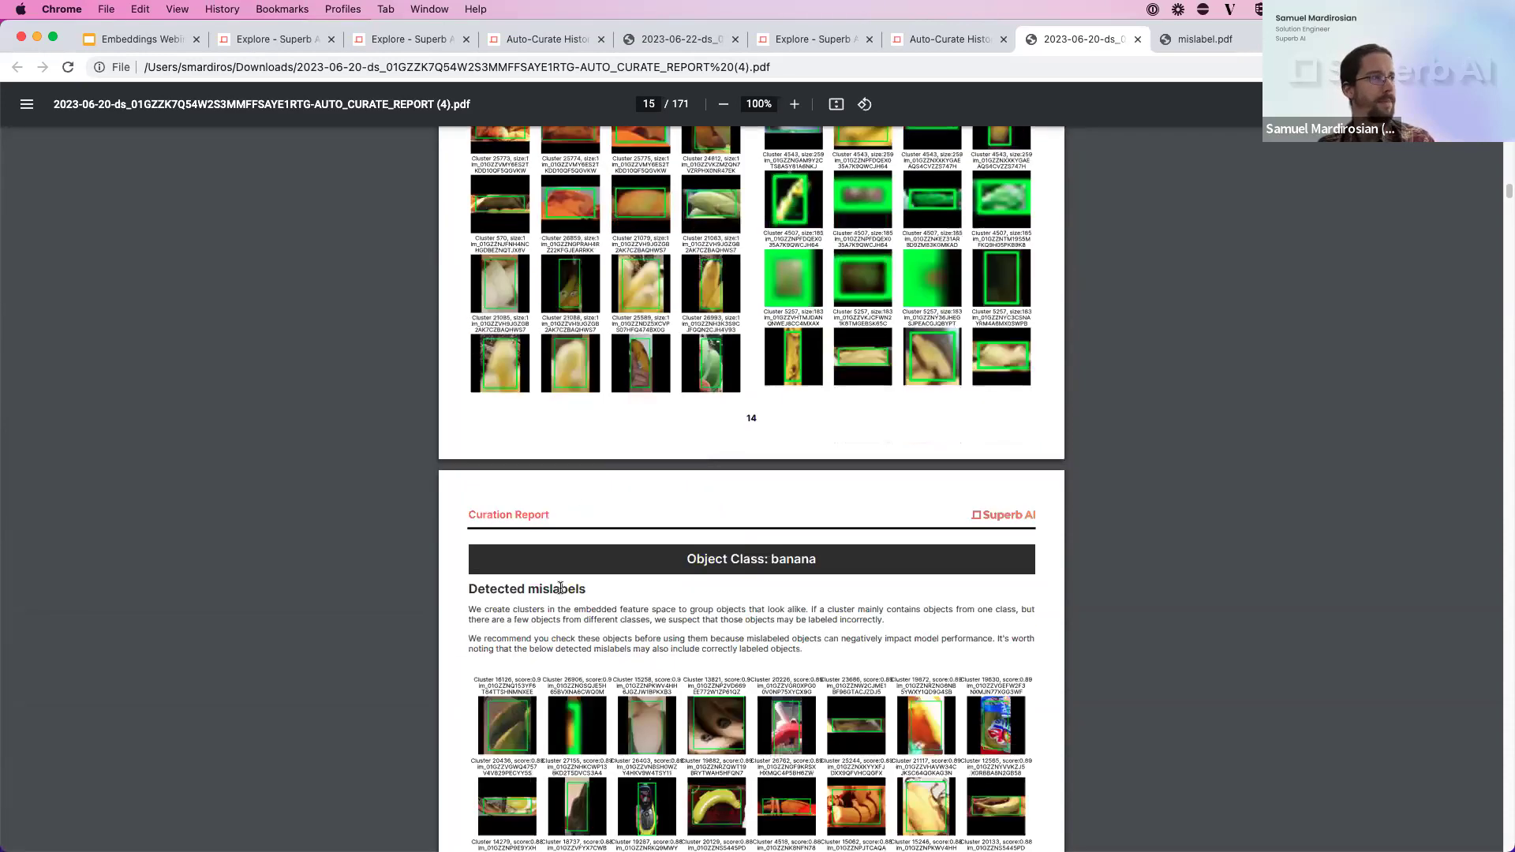
pyautogui.scroll(-10, 560, 588)
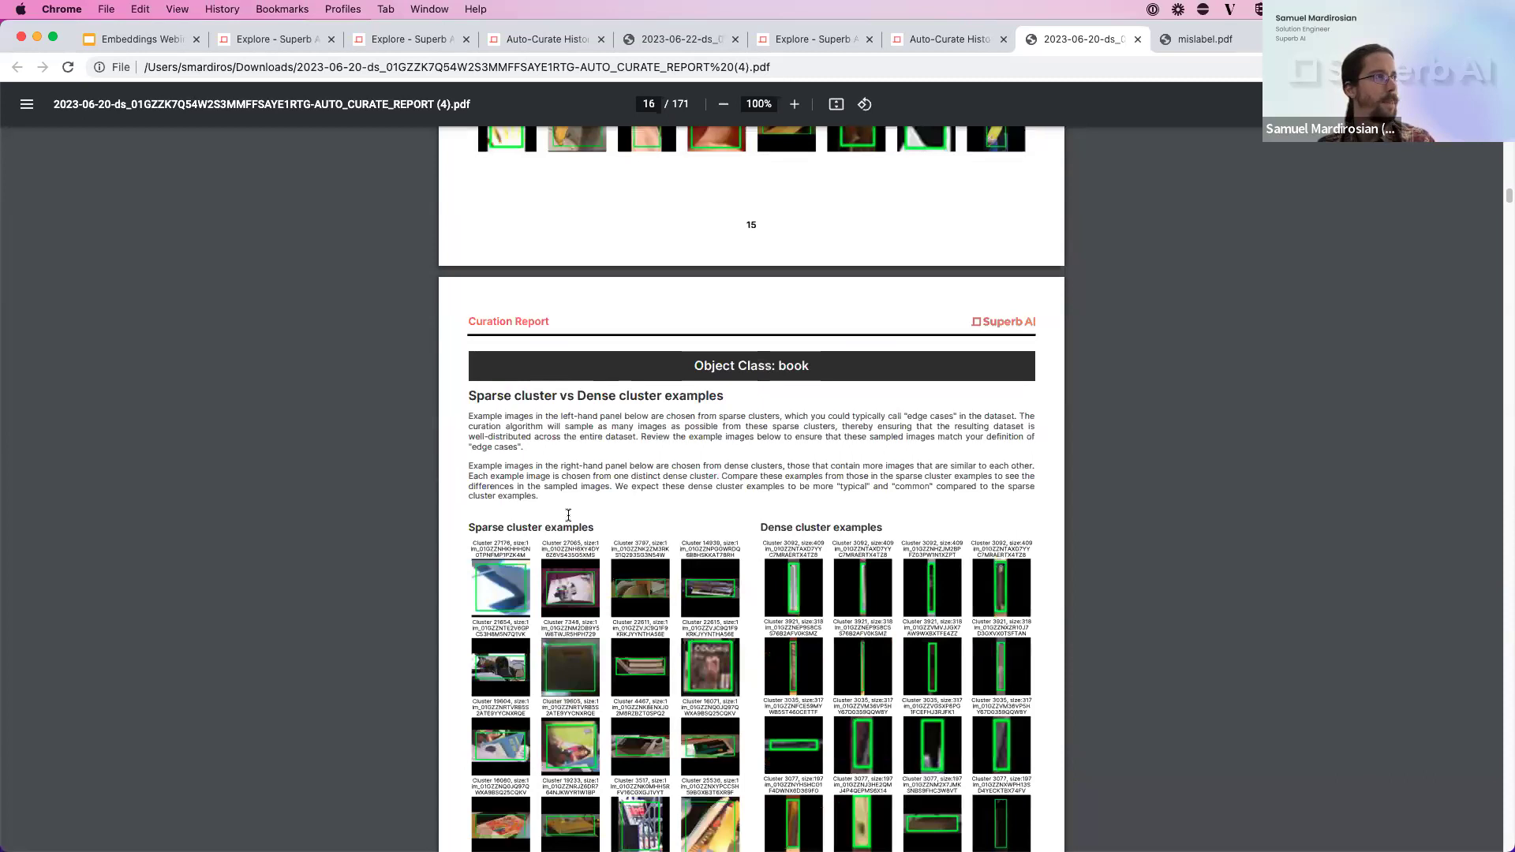
pyautogui.scroll(15, 568, 514)
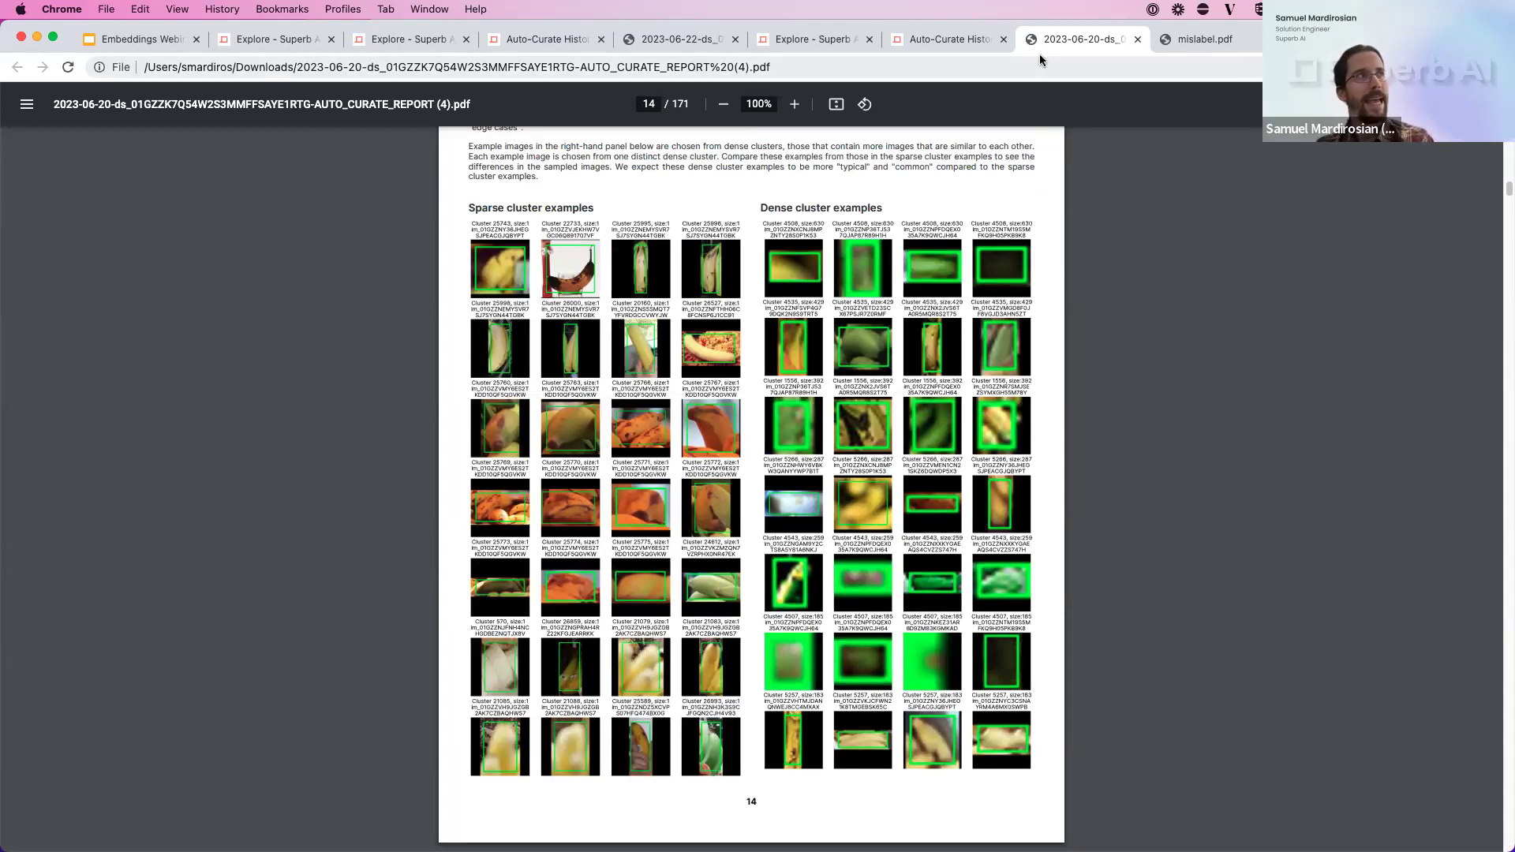
# - Return to the 07 LVIS dataset and set up an Auto-Curate with Find Edge Cases for objects, accepting 3225 images to curate
pyautogui.click(817, 39)
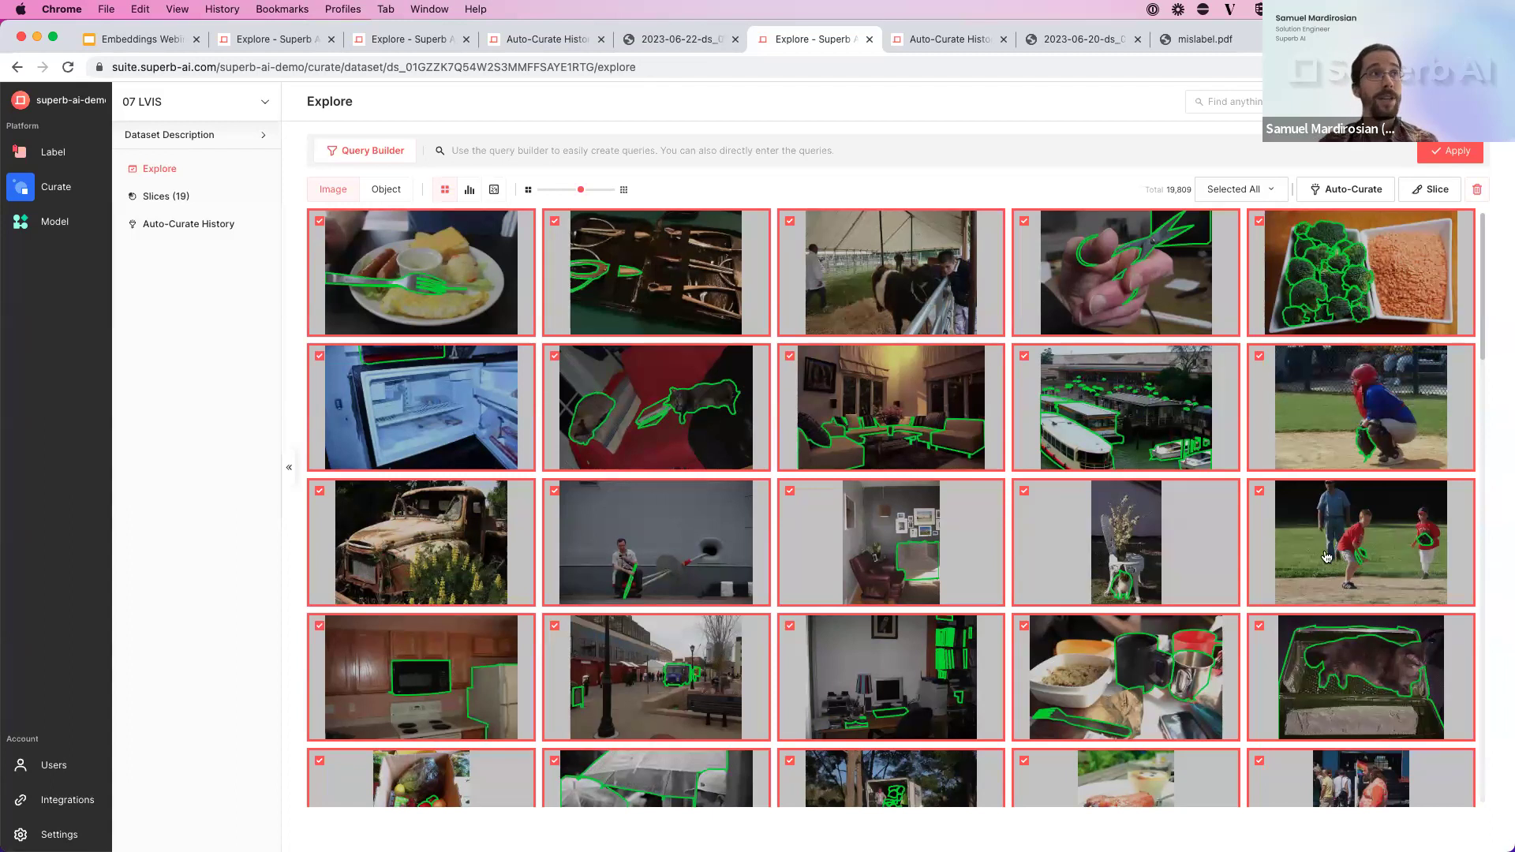
pyautogui.click(1341, 190)
pyautogui.click(934, 511)
pyautogui.click(969, 634)
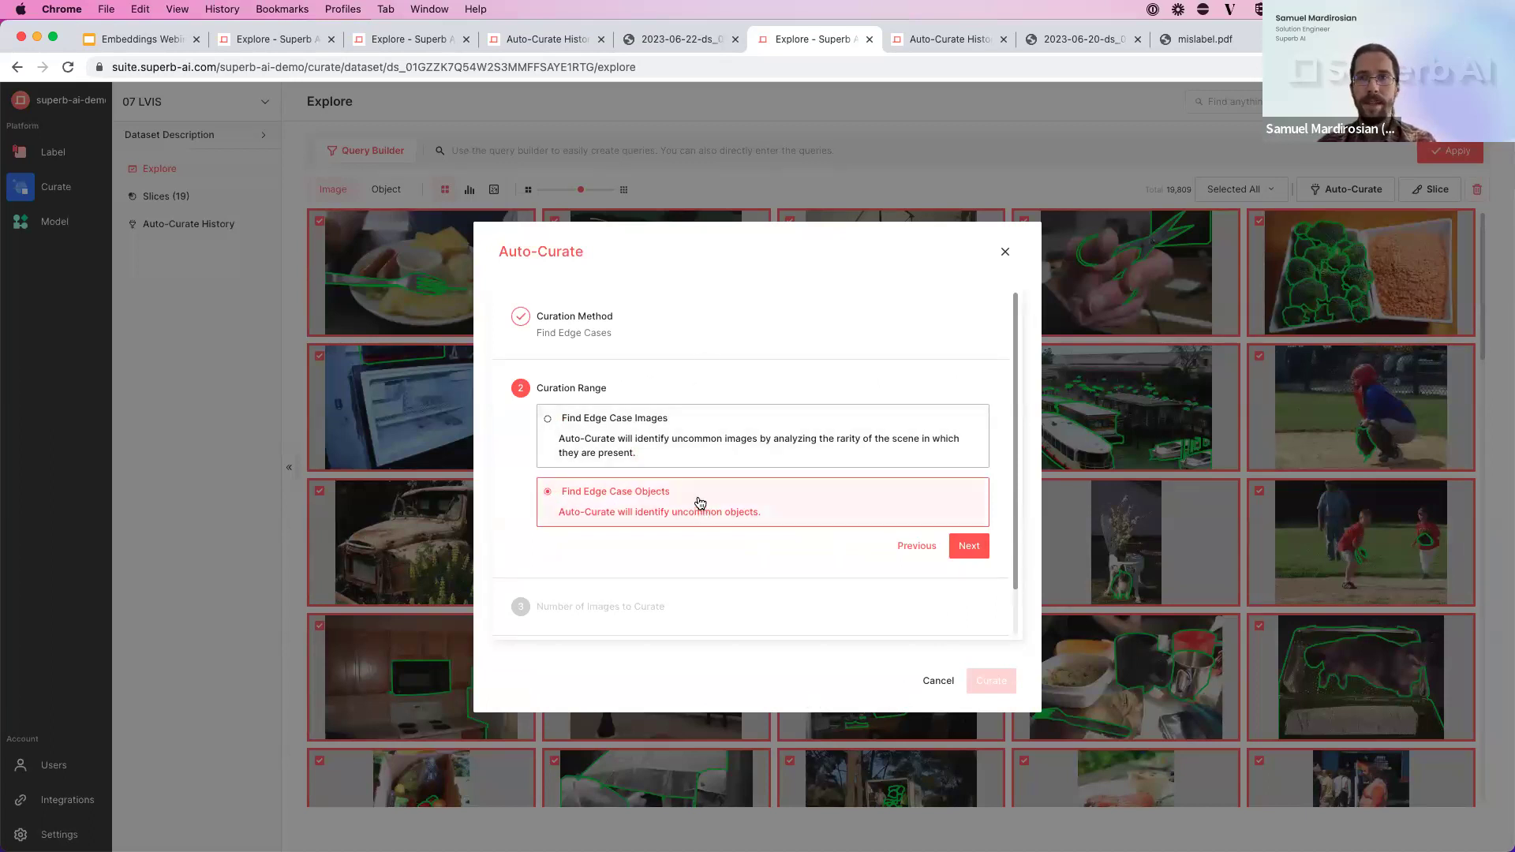
pyautogui.click(978, 553)
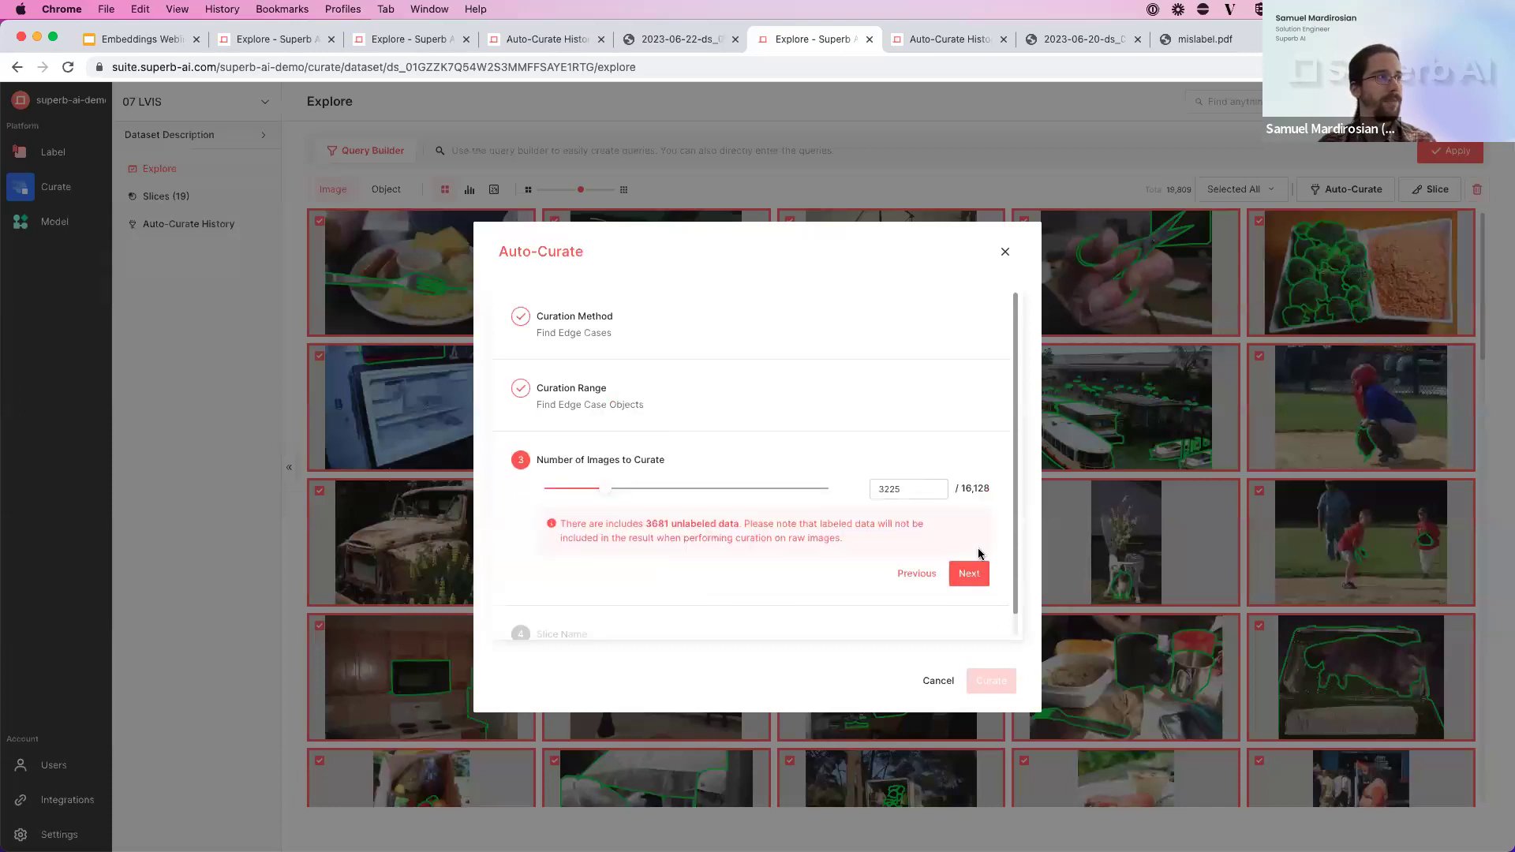
pyautogui.click(969, 574)
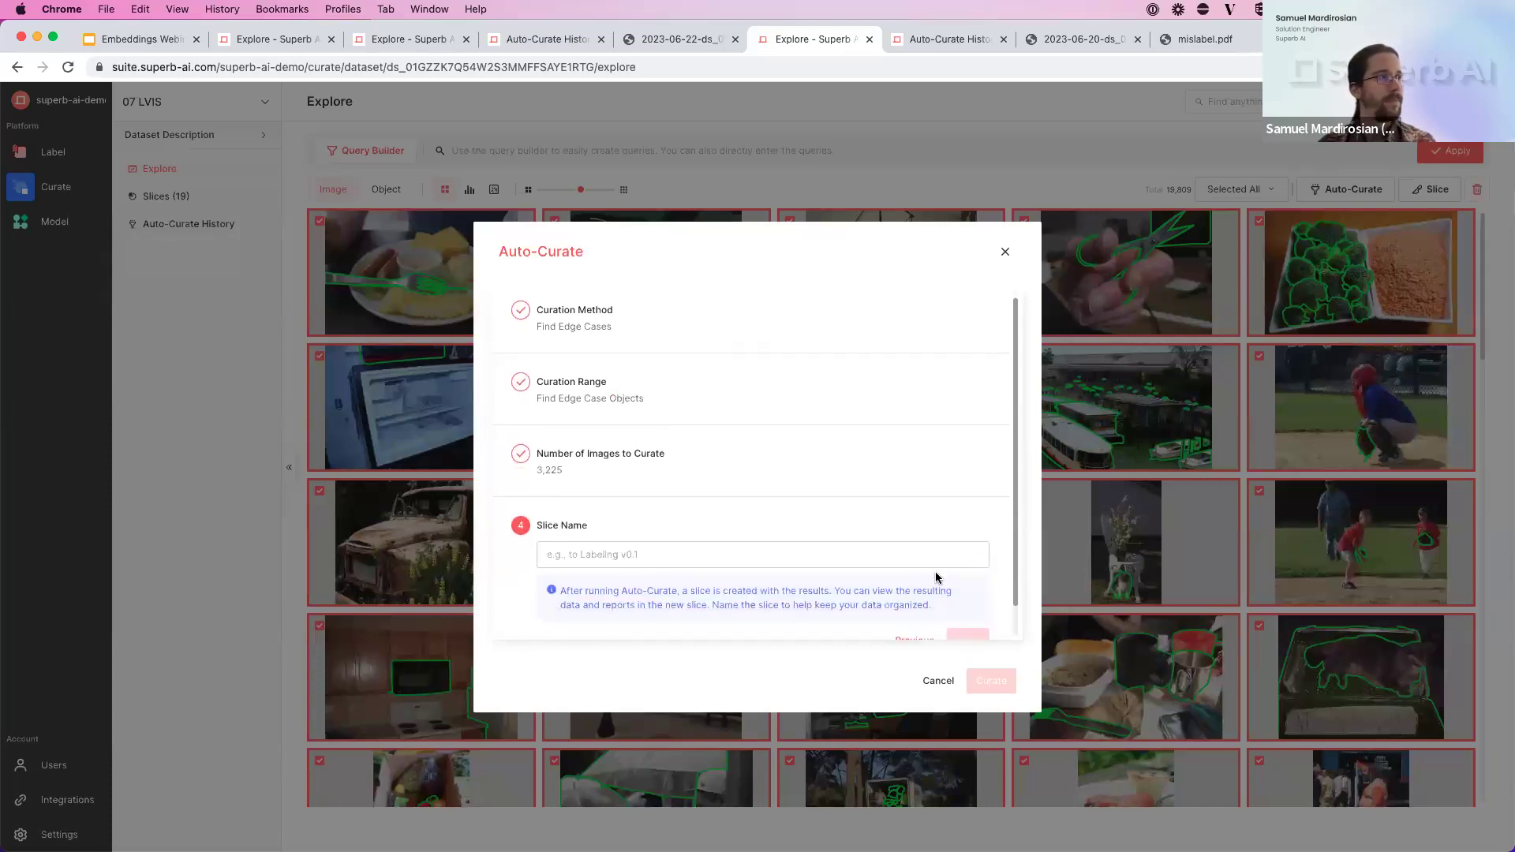
# - Name the slice "Edge Cases v05" and run the edge case curation
pyautogui.click(915, 554)
pyautogui.write('Edge Cases v05')
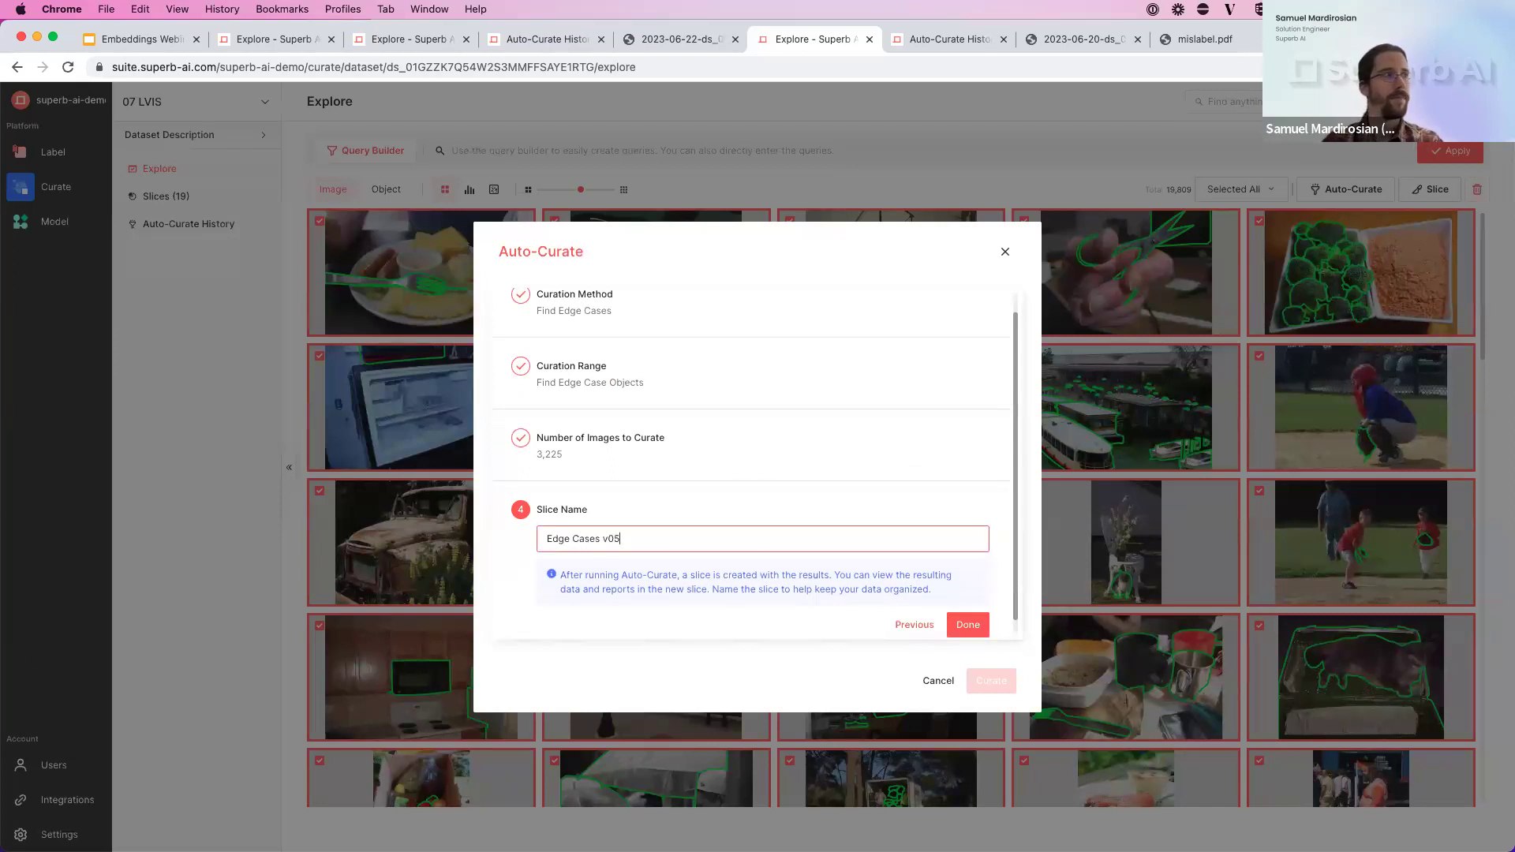
pyautogui.click(968, 625)
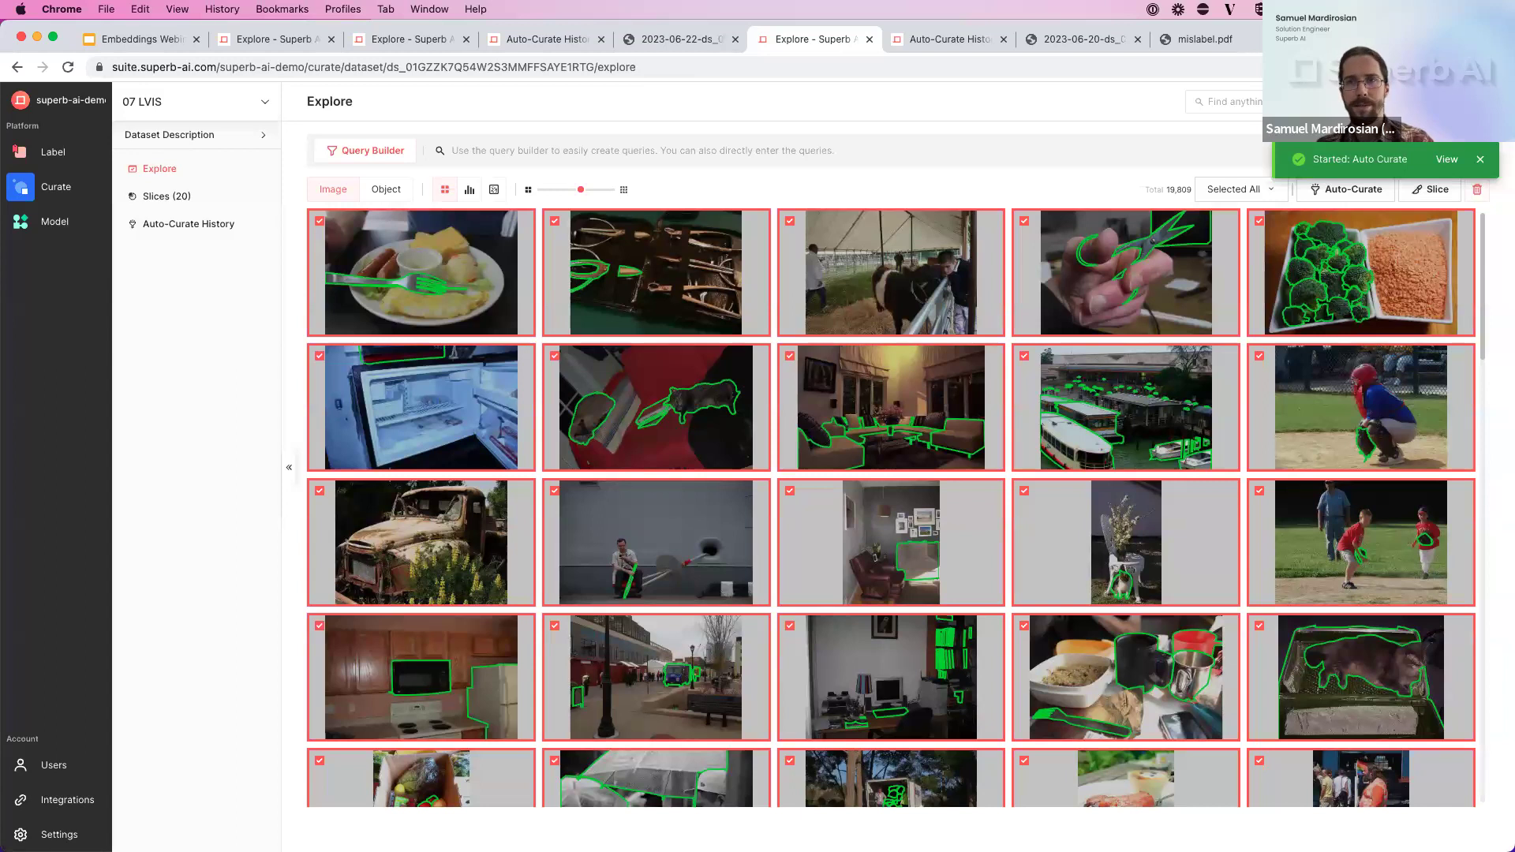
# - Open the Find Edge Cases curation report and examine its class distribution table and bar charts against the total dataset
pyautogui.hotkey('ctrl', 'shift', 'Tab')
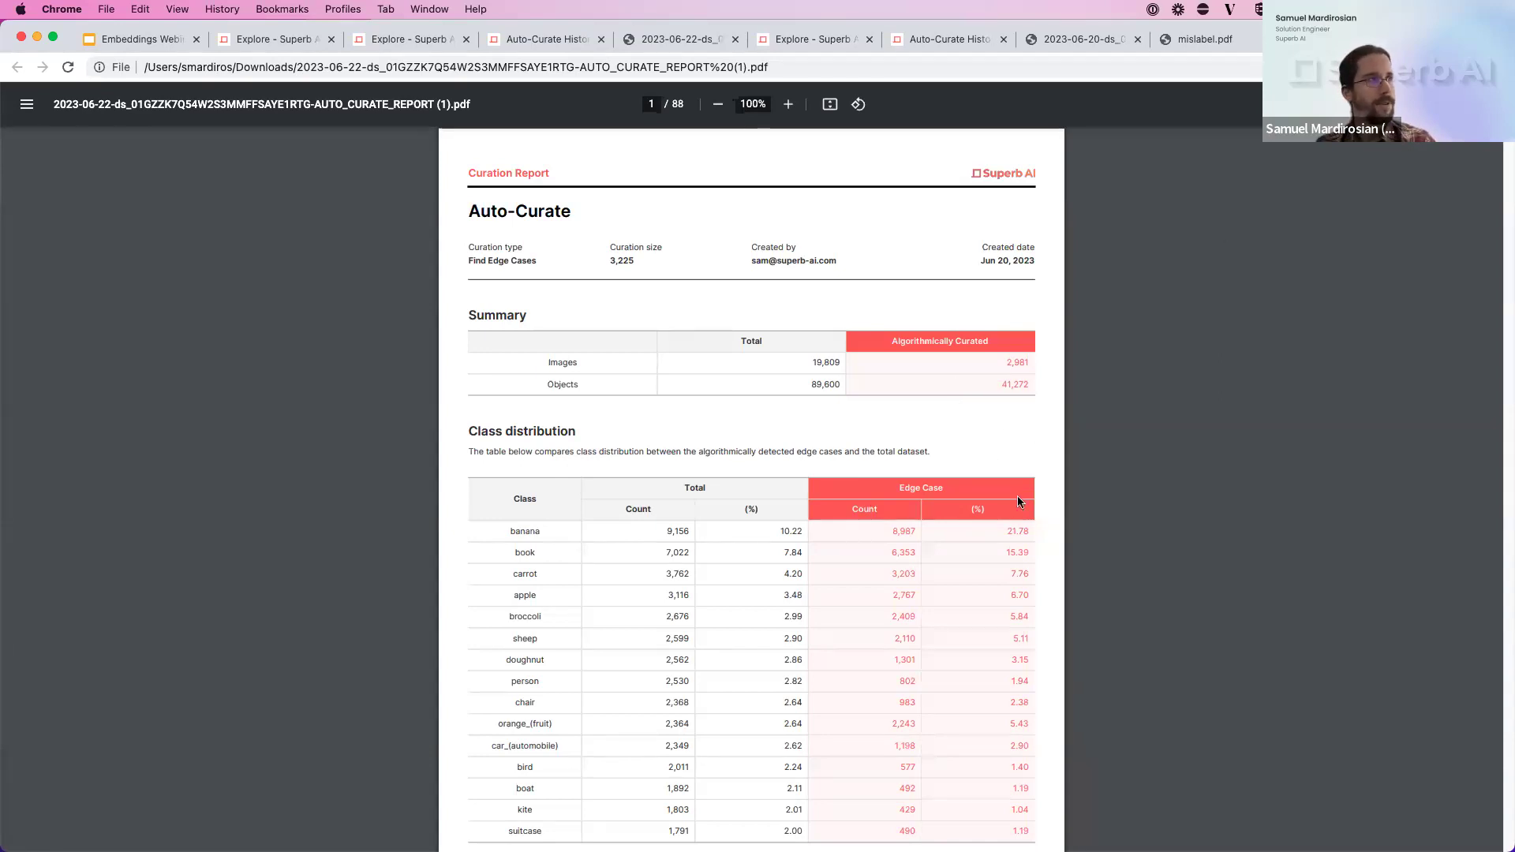
pyautogui.scroll(-3, 905, 594)
pyautogui.scroll(2, 905, 595)
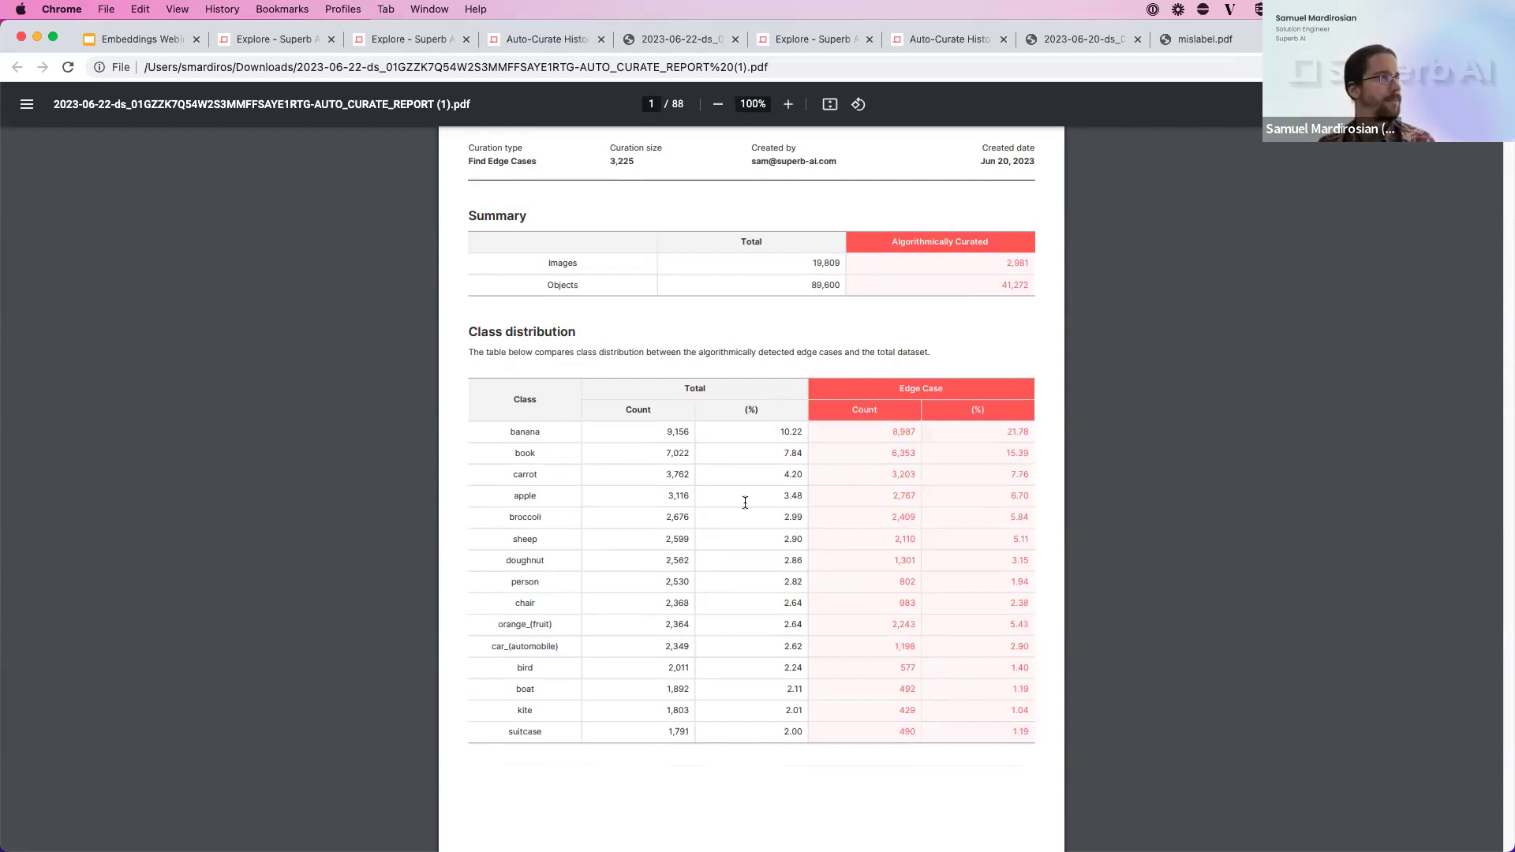
pyautogui.scroll(-15, 835, 497)
pyautogui.scroll(-15, 836, 501)
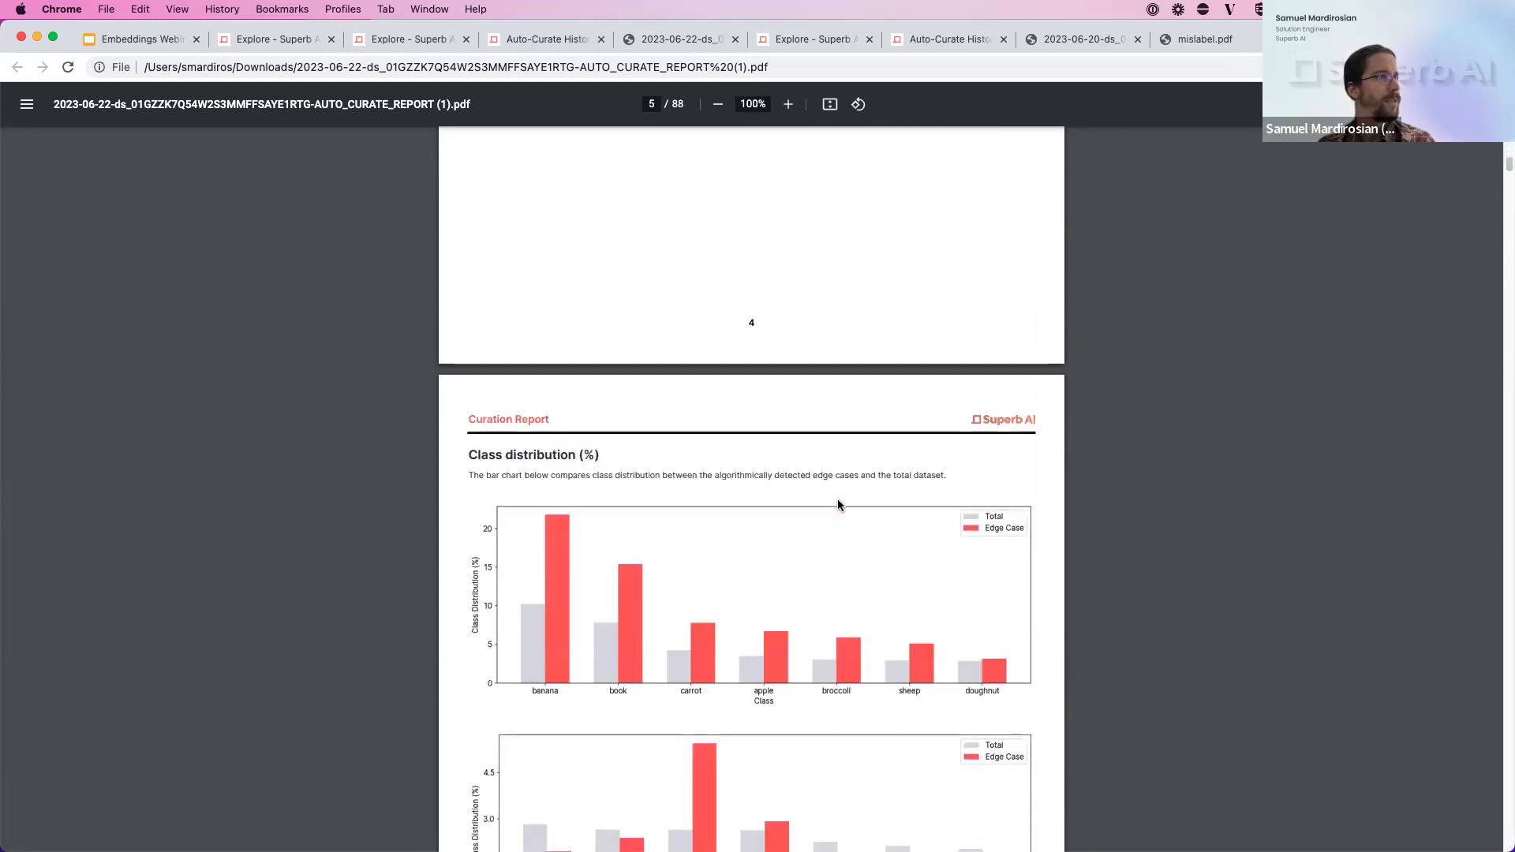
pyautogui.scroll(2, 793, 525)
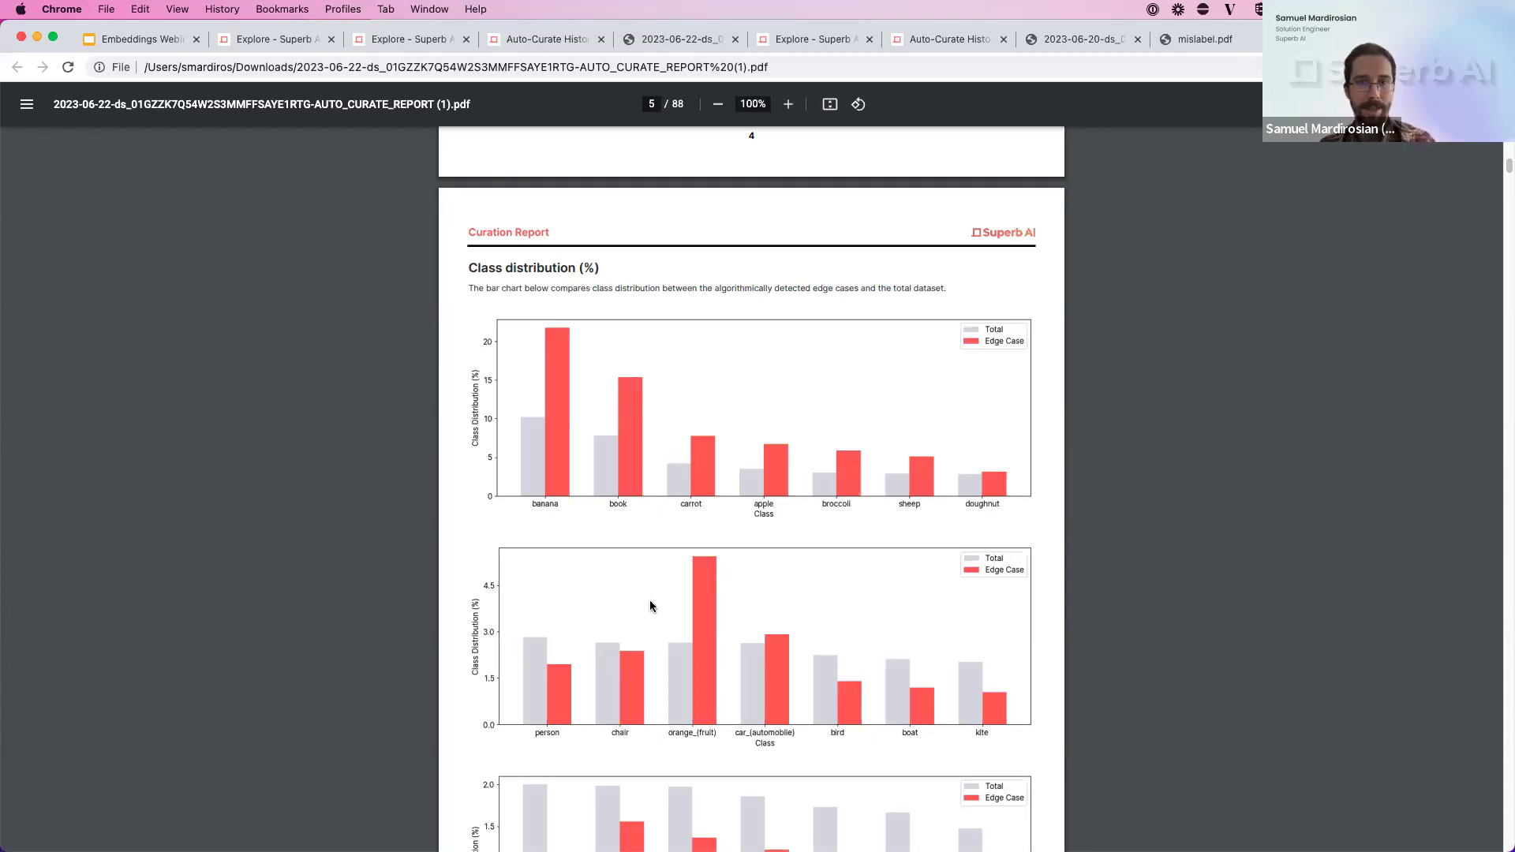
pyautogui.scroll(-20, 618, 662)
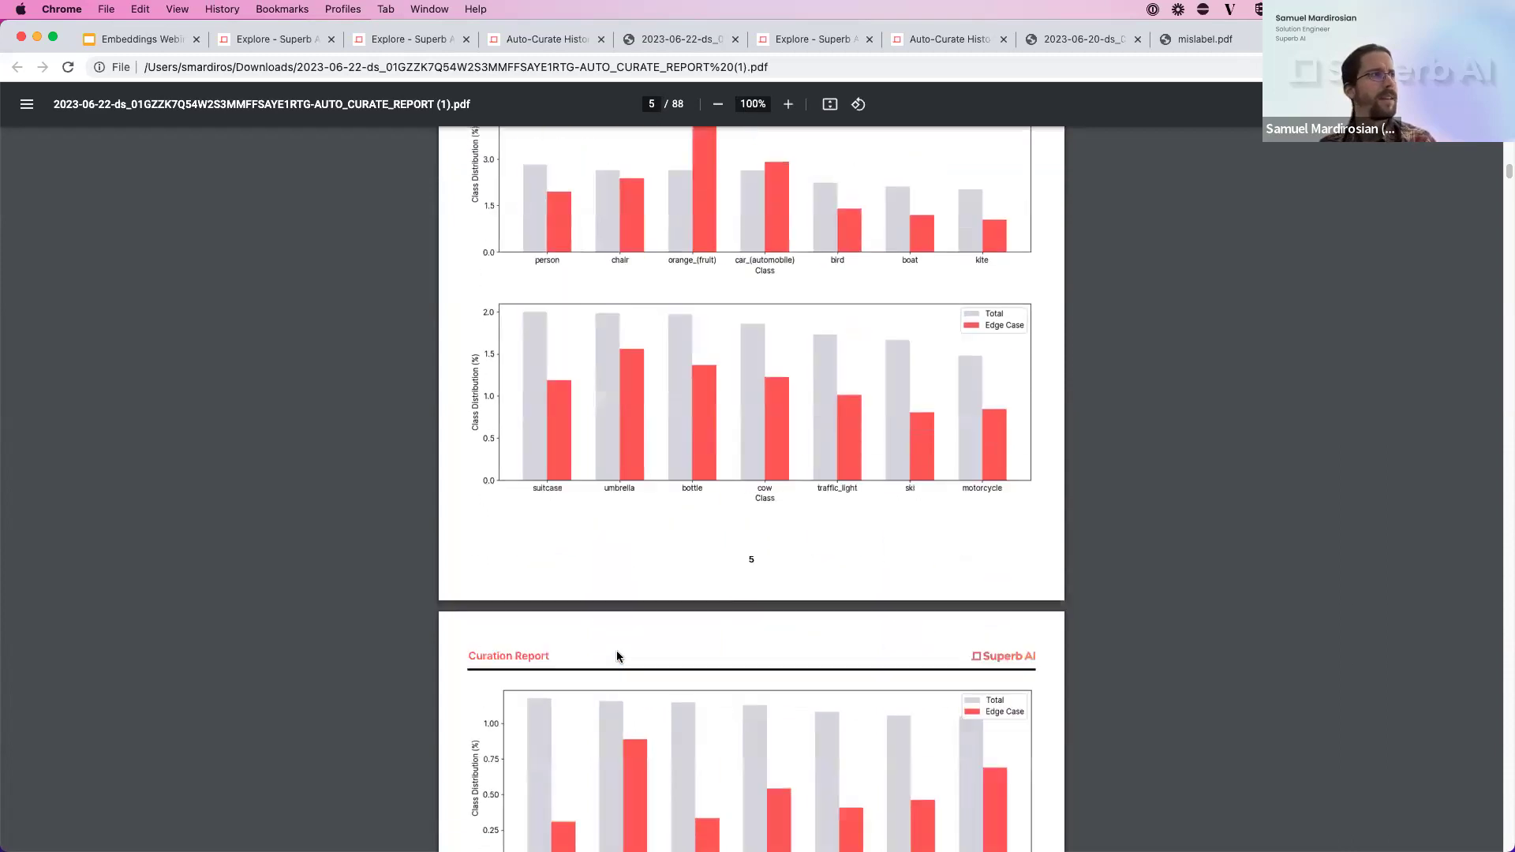
# - Review the edge case example images for the banana, book and carrot classes in the Find Edge Cases report
pyautogui.scroll(-12, 618, 657)
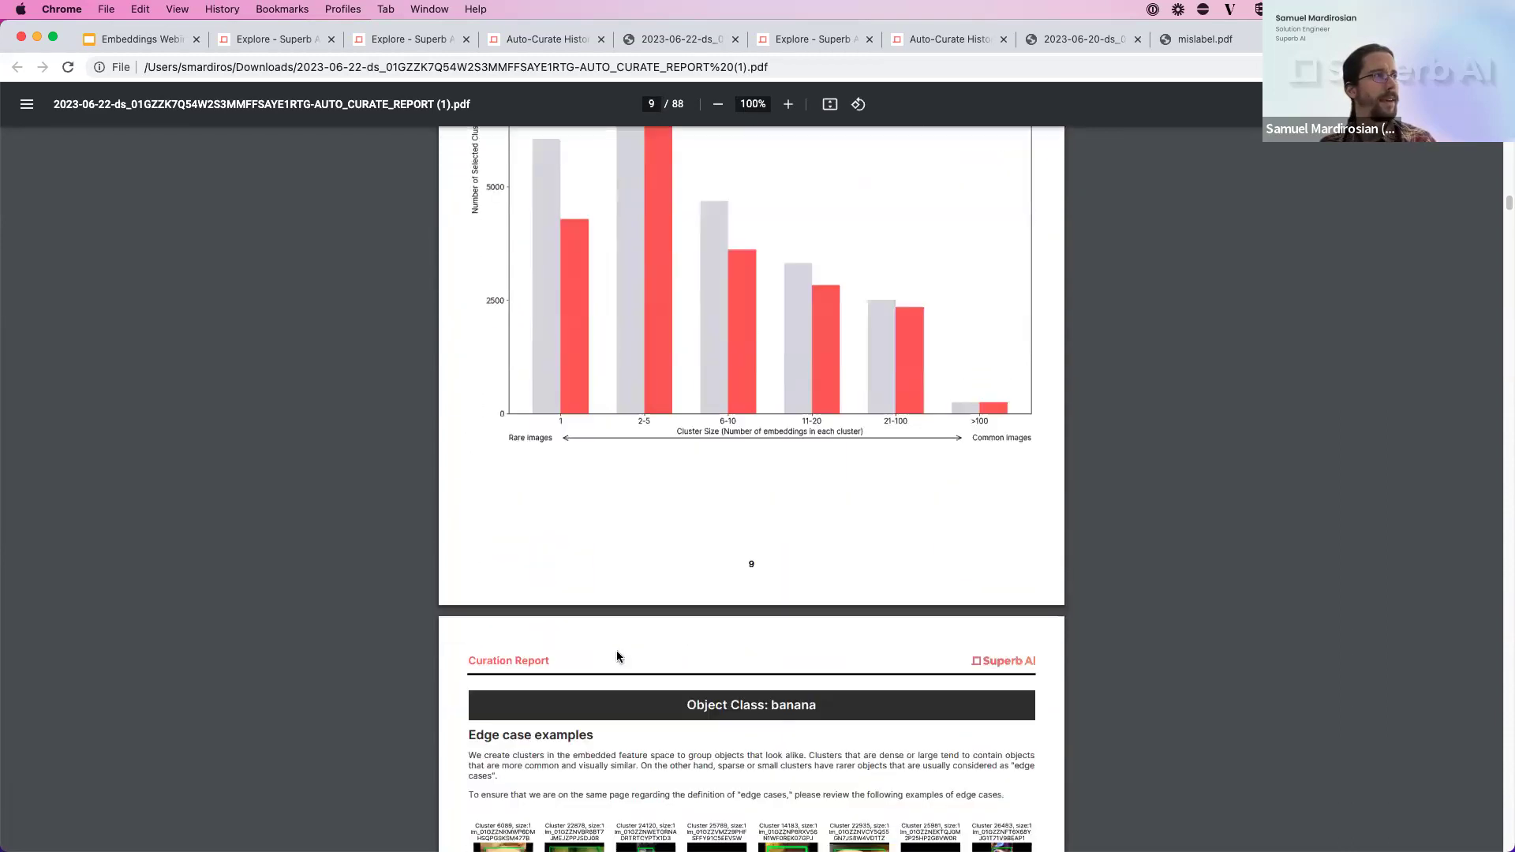
pyautogui.scroll(-2, 618, 654)
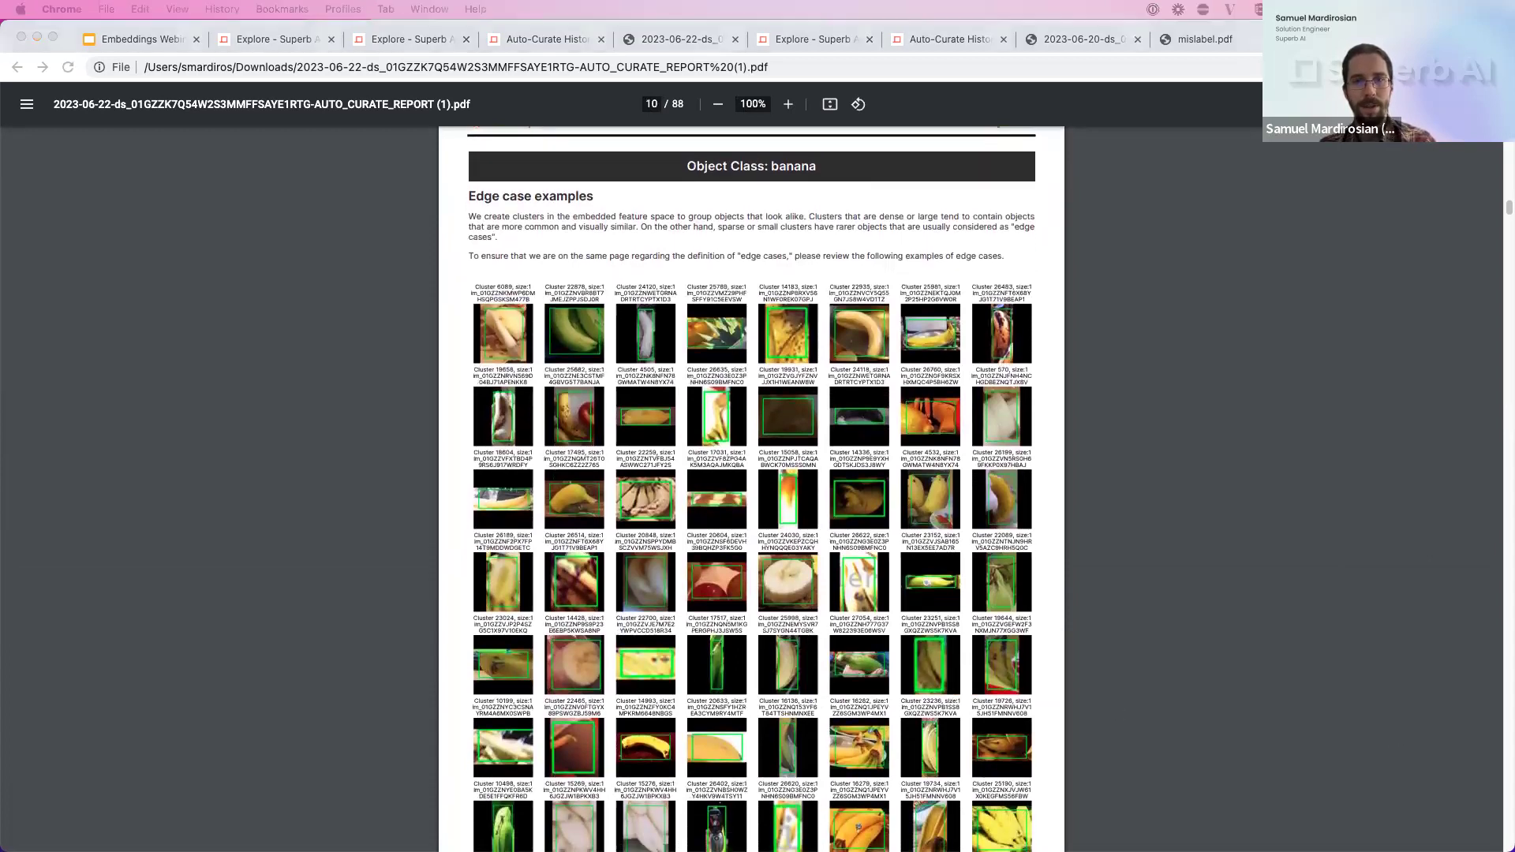
pyautogui.scroll(-3, 921, 688)
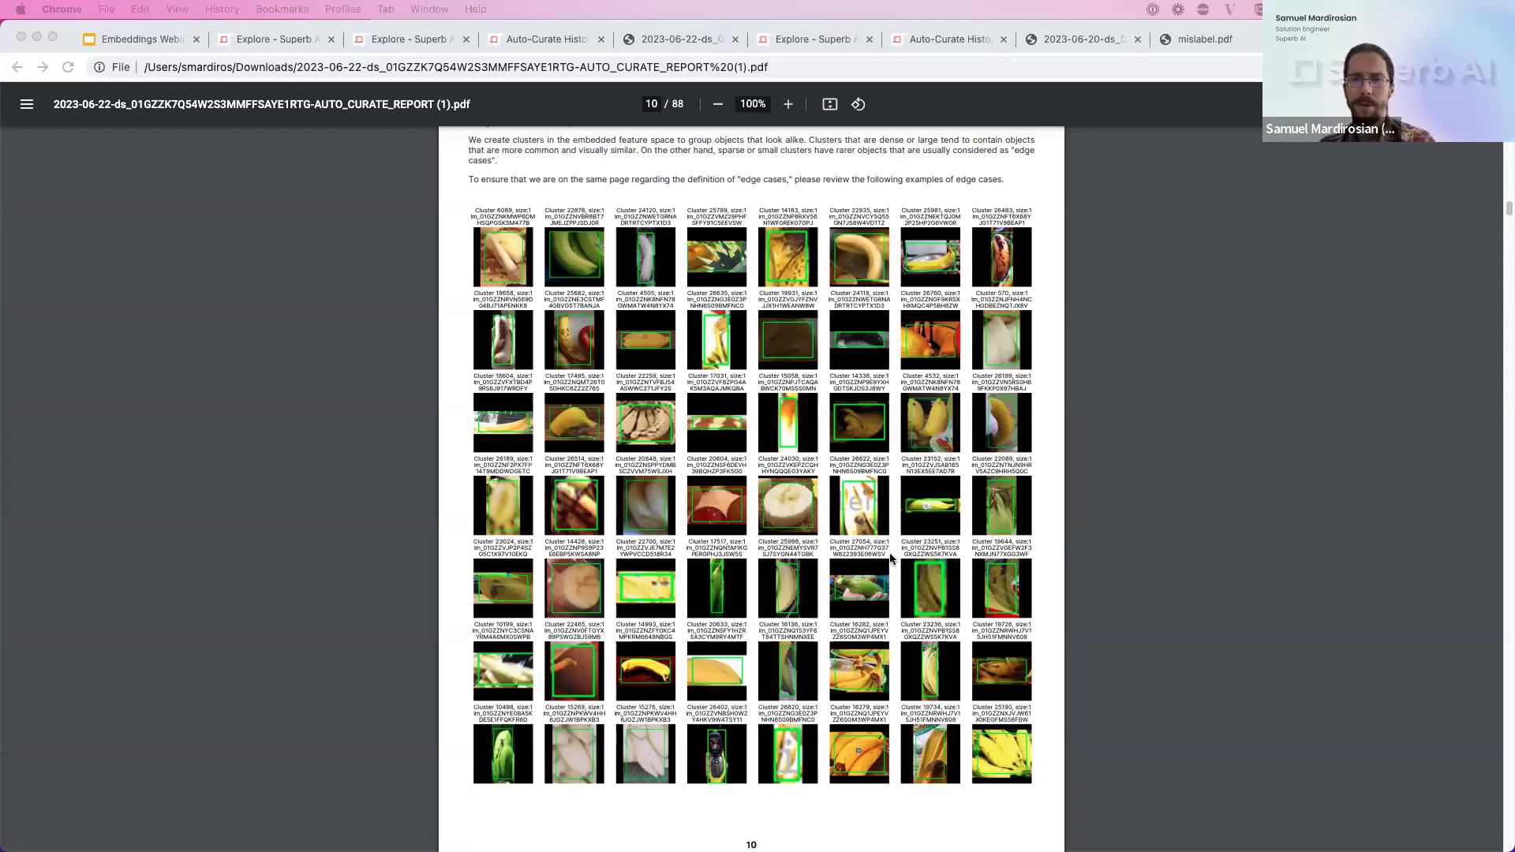
pyautogui.scroll(-10, 758, 584)
pyautogui.scroll(1, 762, 578)
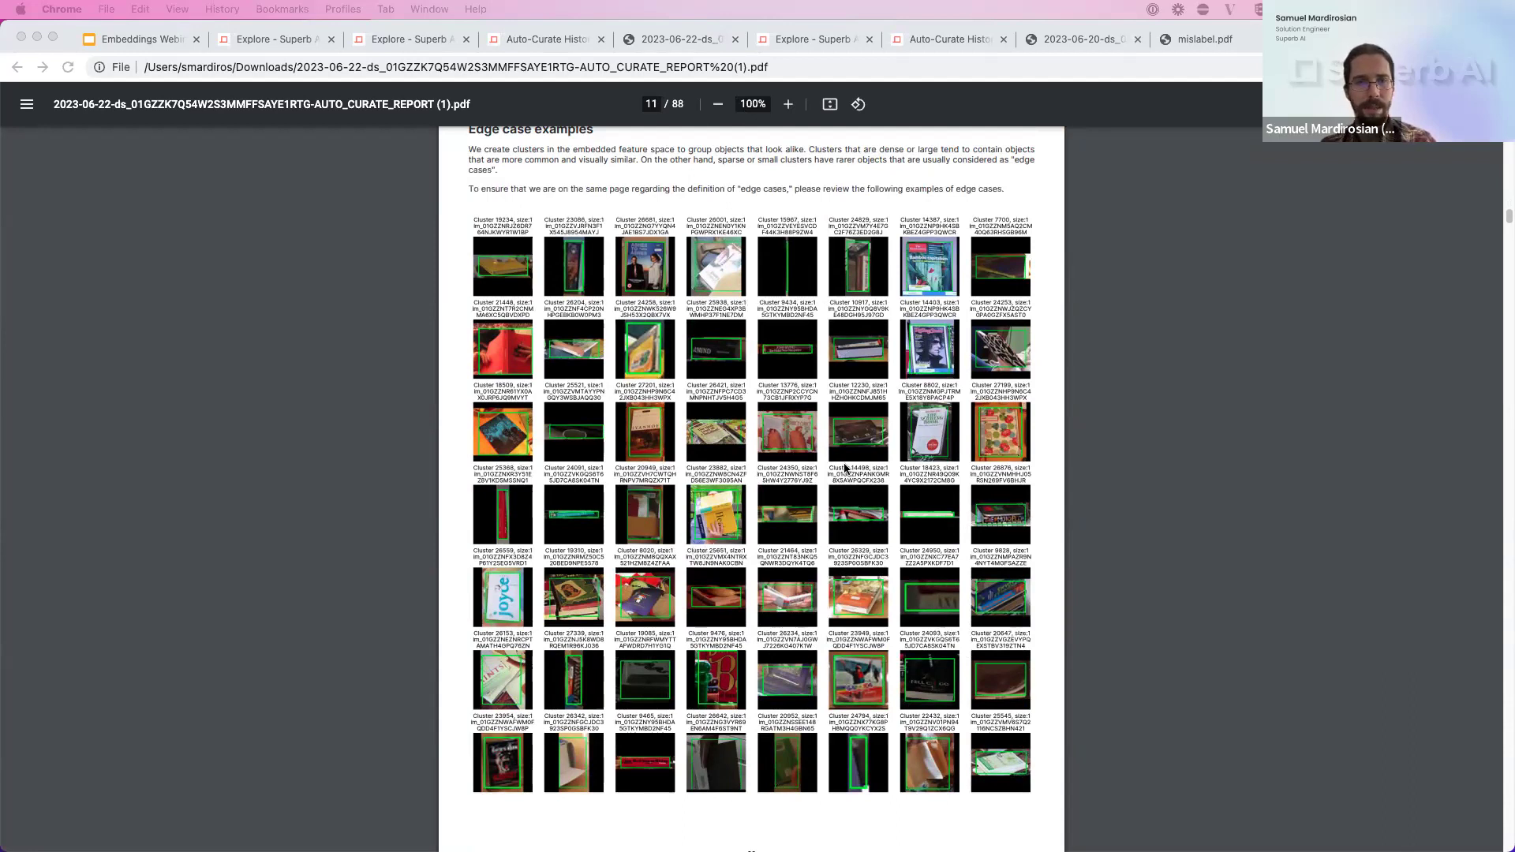
pyautogui.scroll(-5, 847, 472)
pyautogui.scroll(-6, 939, 510)
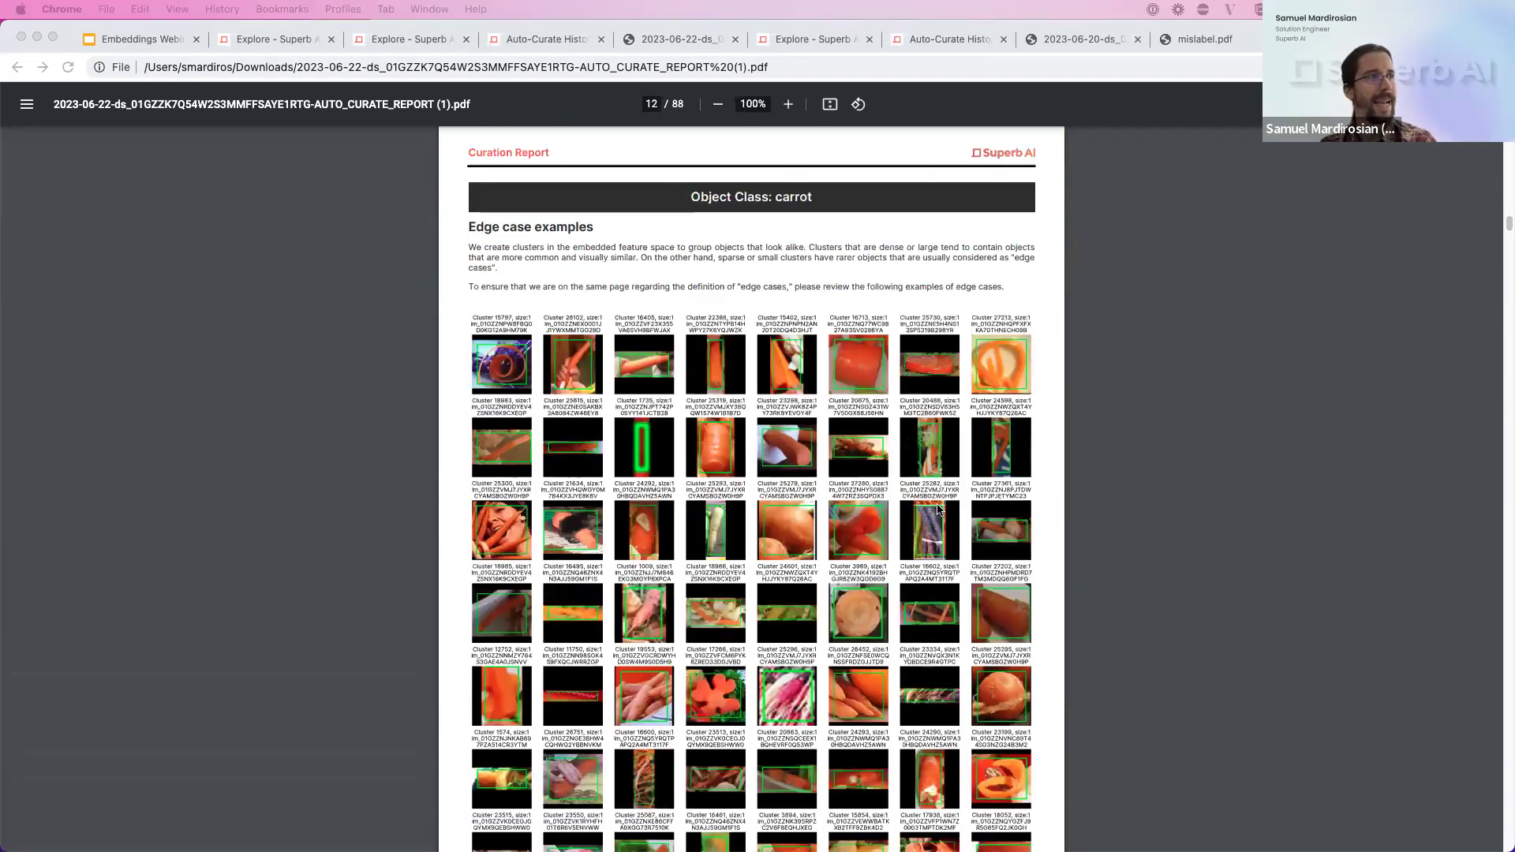